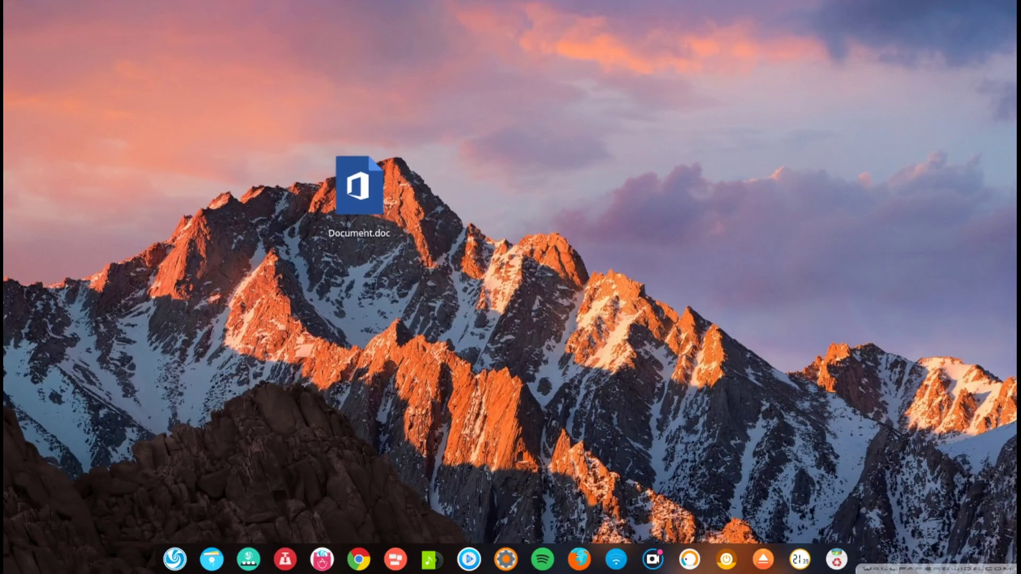
# - Slide in Control Center from the bottom-right corner to view the 20 updates totalling 1.27GB
pyautogui.moveTo(1018, 573)
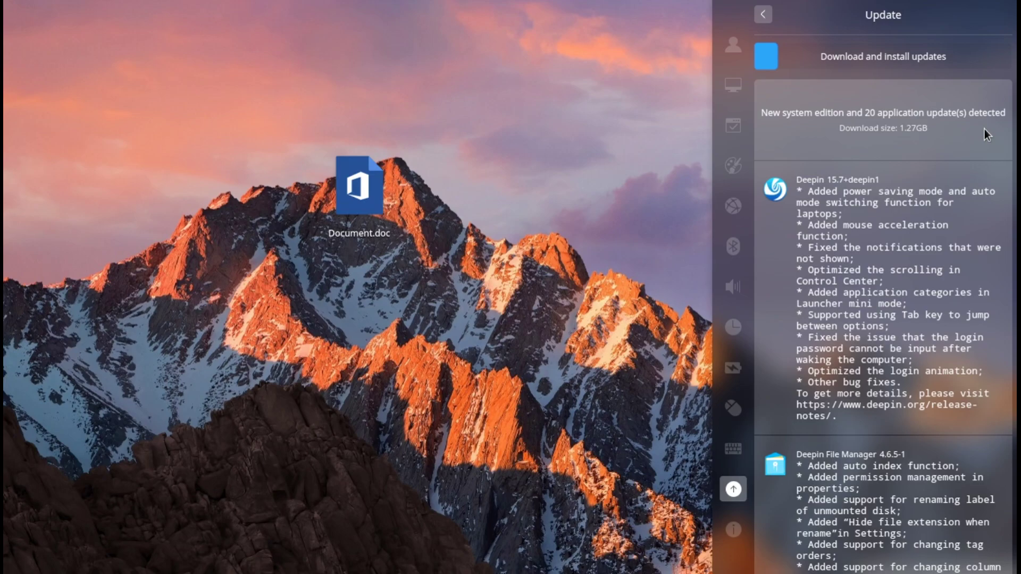
# - Find the Deepin Graphics Driver Manager 1.0.7-1 update and expand its NVIDIA-Prime notes
pyautogui.scroll(-2, 924, 224)
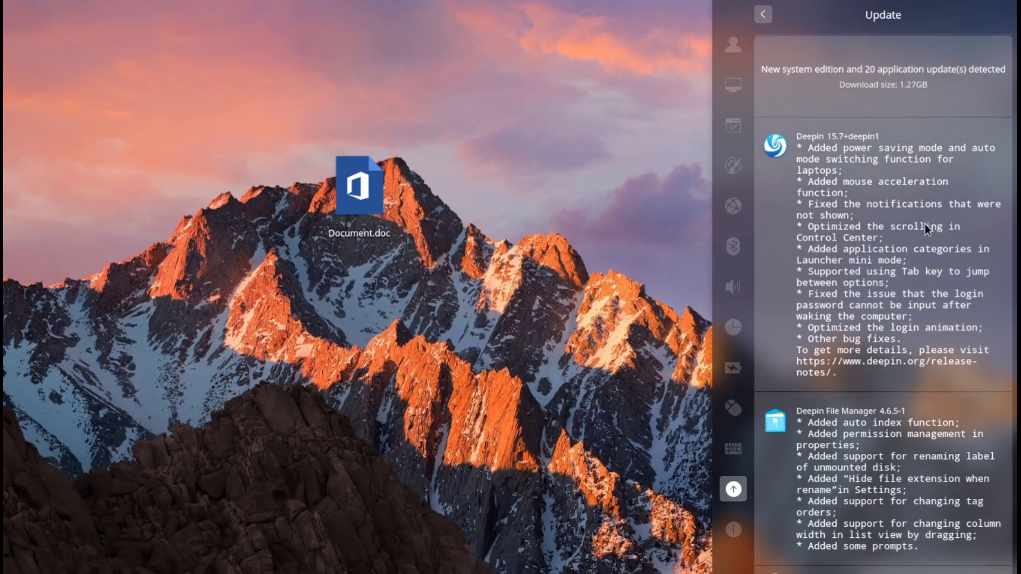
pyautogui.scroll(-1, 924, 224)
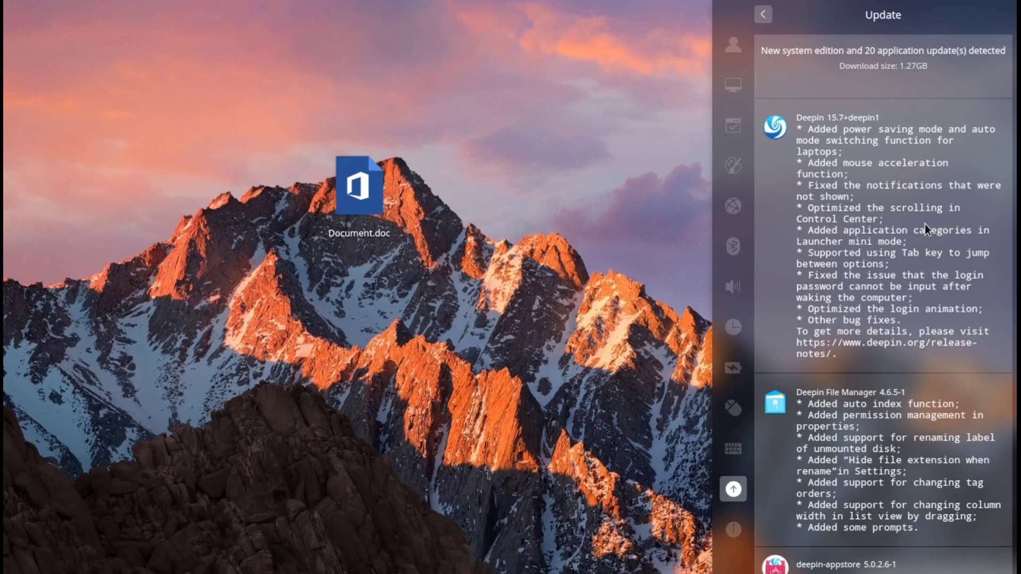
pyautogui.scroll(-2, 930, 225)
pyautogui.scroll(3, 930, 224)
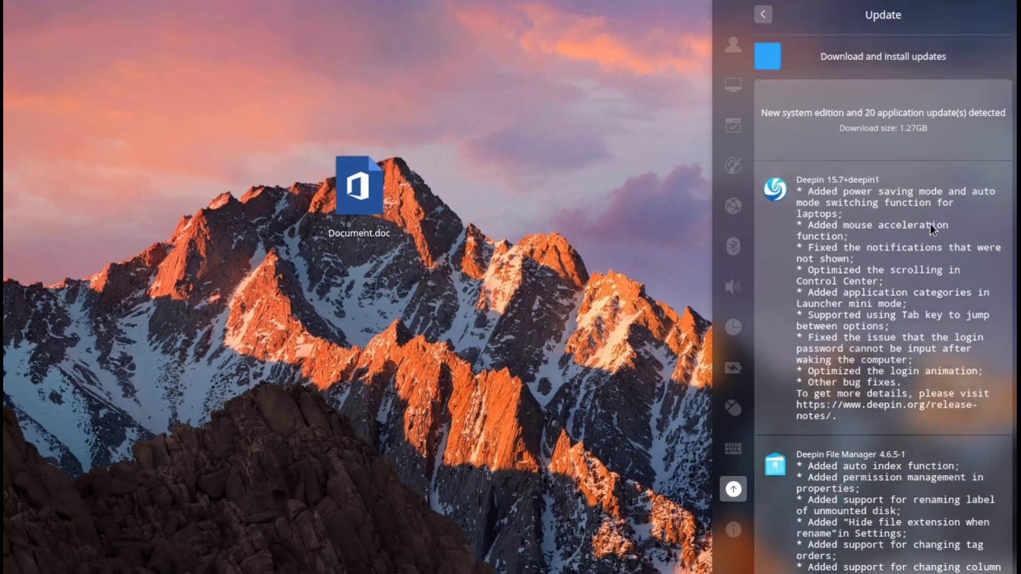
pyautogui.scroll(-5, 930, 224)
pyautogui.scroll(-3, 930, 224)
pyautogui.scroll(5, 930, 224)
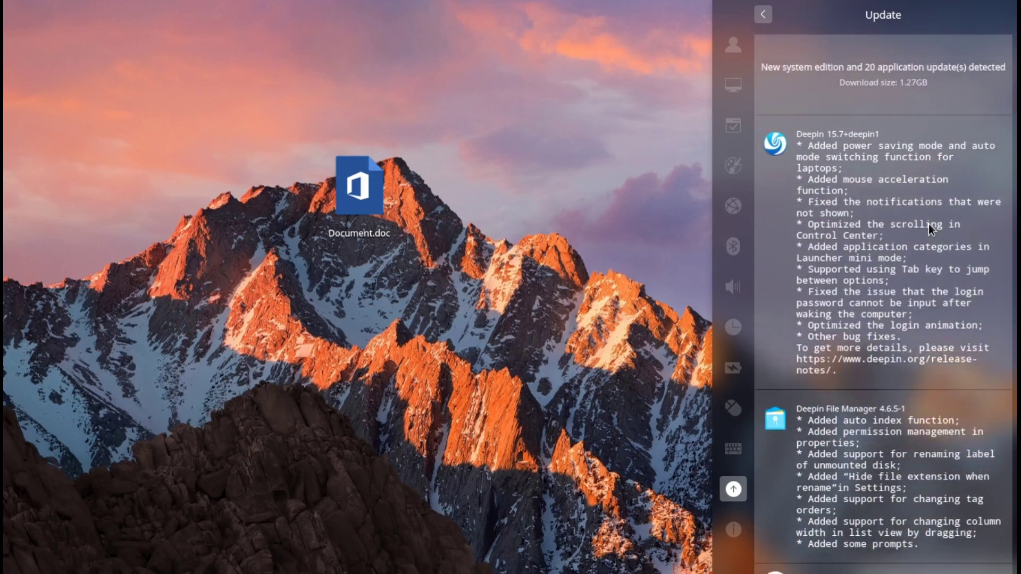
pyautogui.scroll(-1, 929, 224)
pyautogui.scroll(-4, 928, 223)
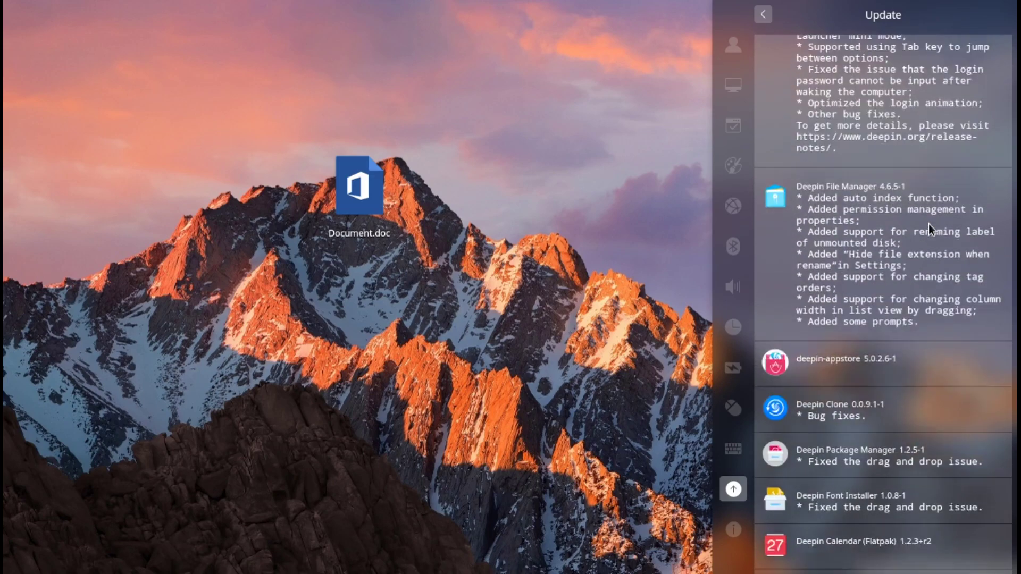
pyautogui.scroll(3, 928, 224)
pyautogui.scroll(4, 929, 224)
pyautogui.scroll(-5, 929, 224)
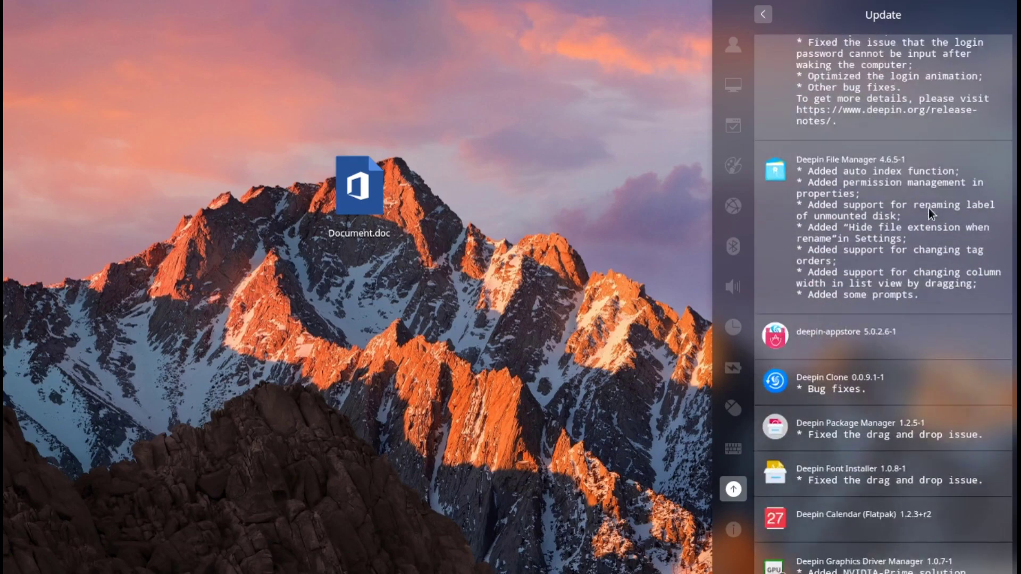
pyautogui.scroll(5, 928, 208)
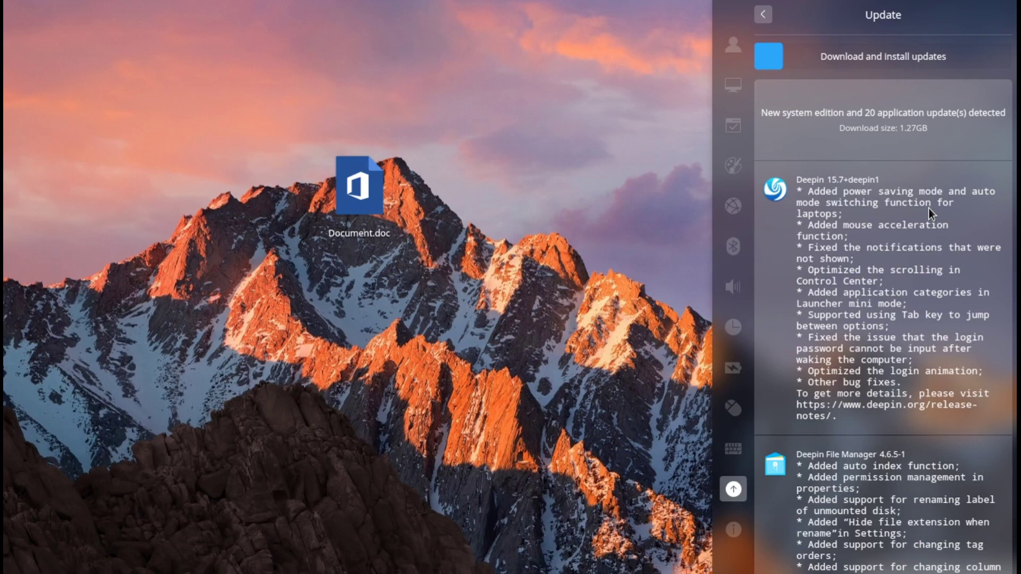
pyautogui.scroll(-5, 928, 209)
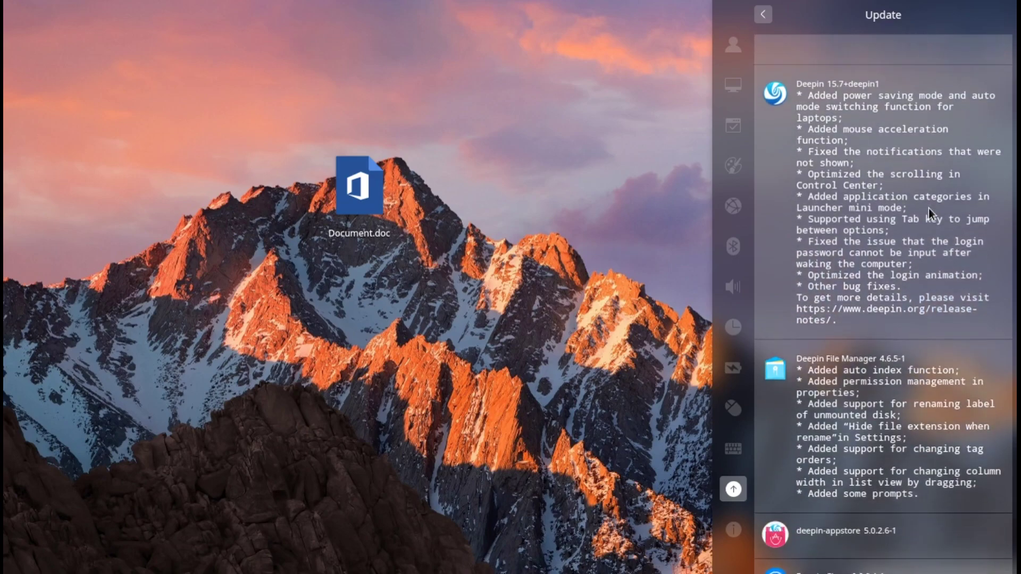
pyautogui.scroll(-2, 928, 209)
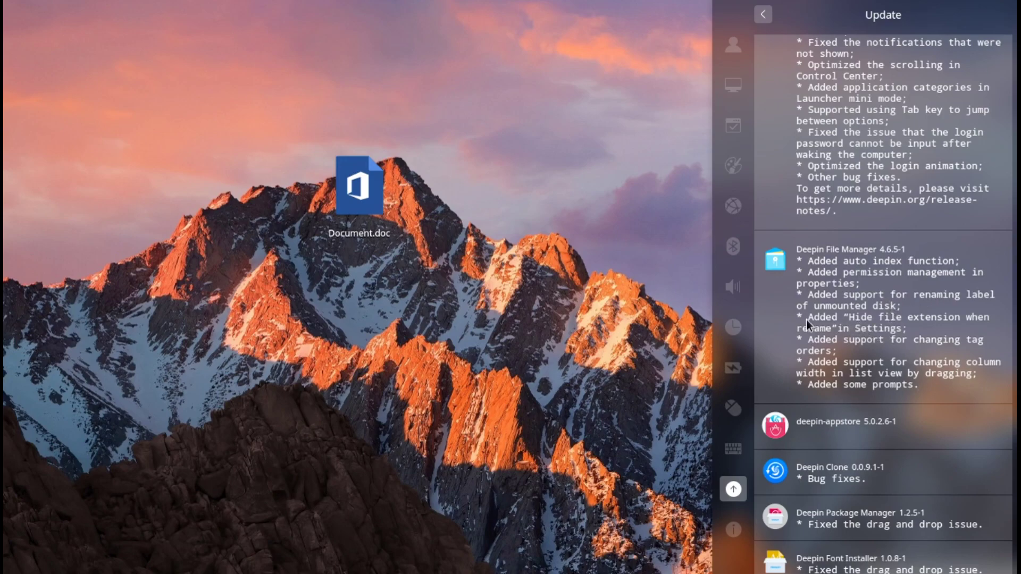
pyautogui.scroll(-2, 855, 364)
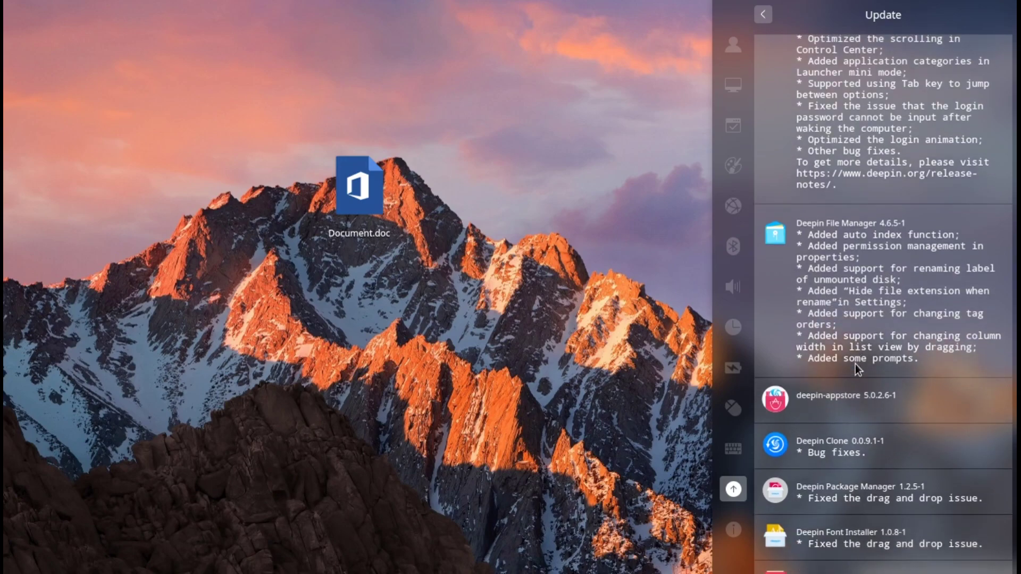
pyautogui.scroll(-2, 856, 368)
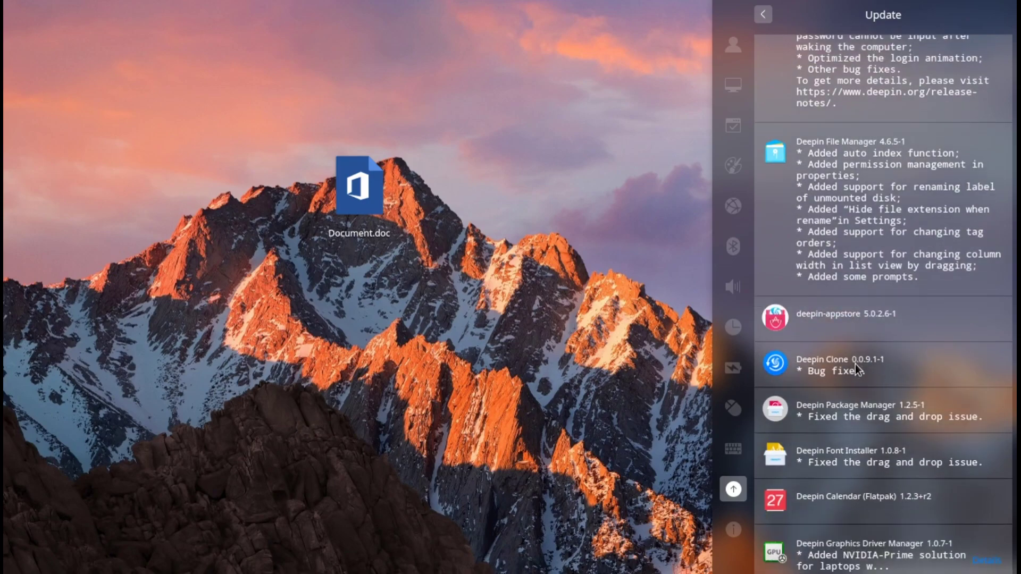
pyautogui.scroll(-1, 855, 364)
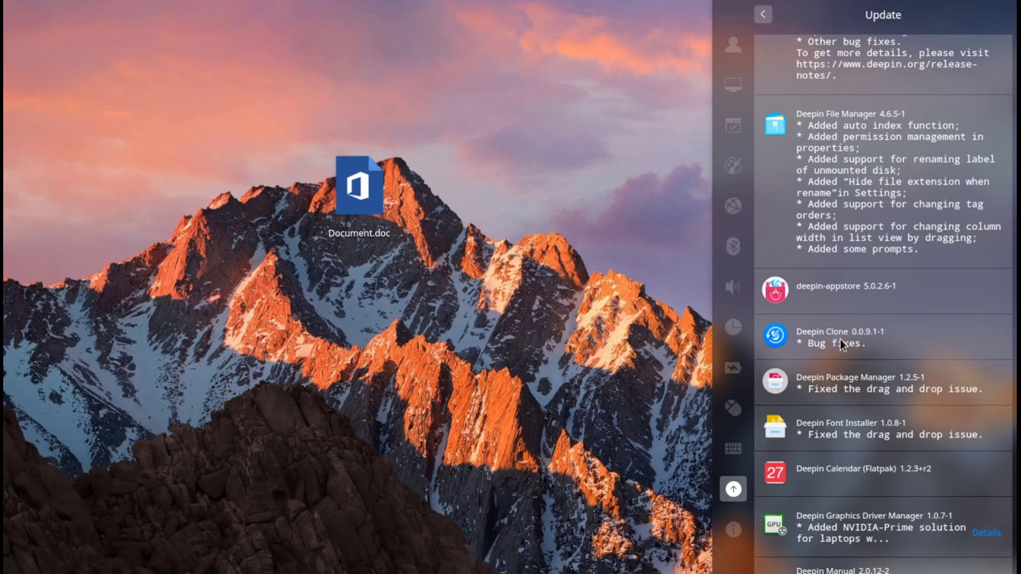
pyautogui.scroll(-2, 853, 367)
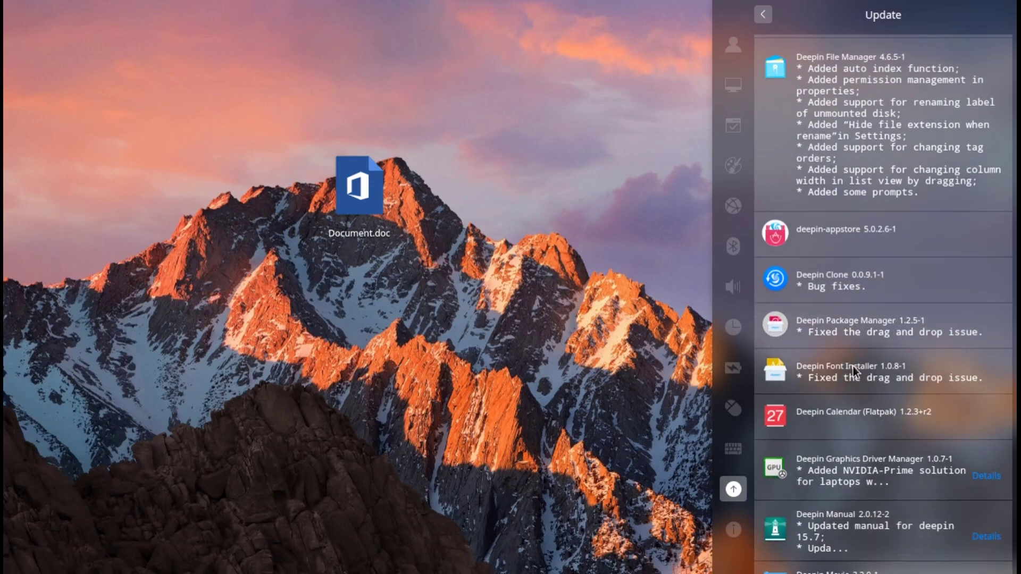
pyautogui.click(972, 479)
# - Expand the full Deepin Manual and gedit changelogs in the update list
pyautogui.scroll(-1, 926, 438)
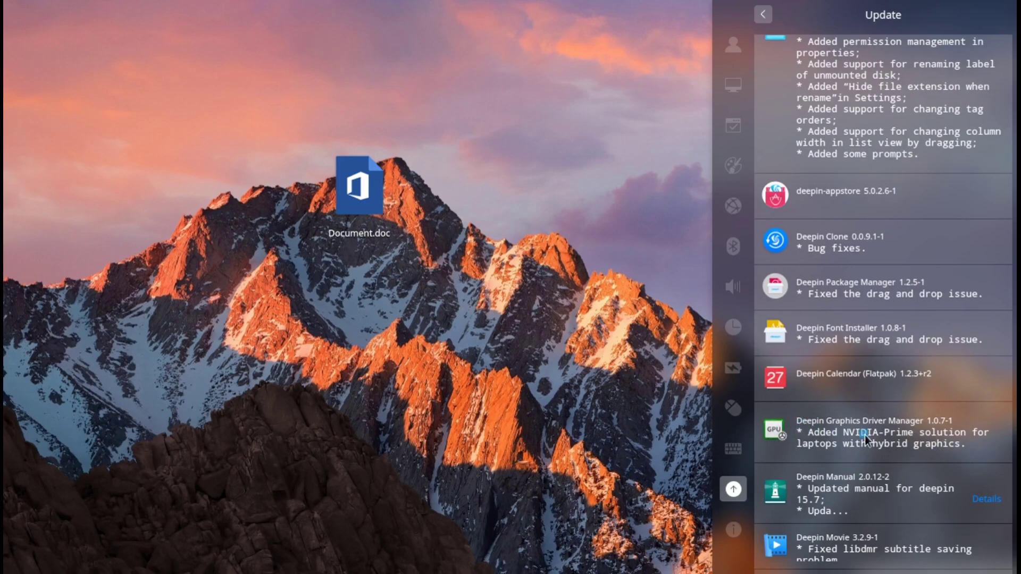
pyautogui.scroll(-1, 970, 450)
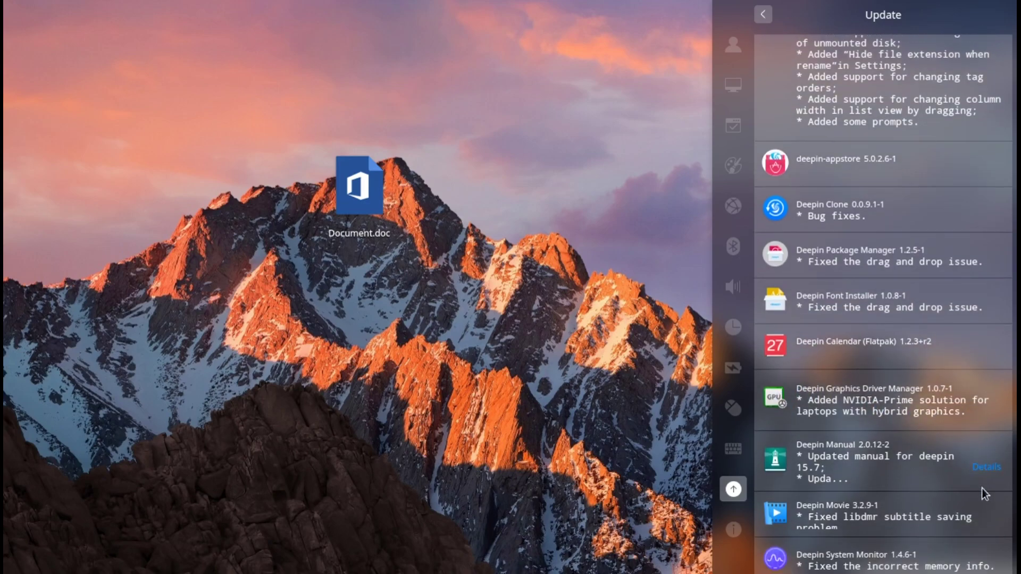
pyautogui.scroll(-5, 948, 371)
pyautogui.scroll(-1, 948, 371)
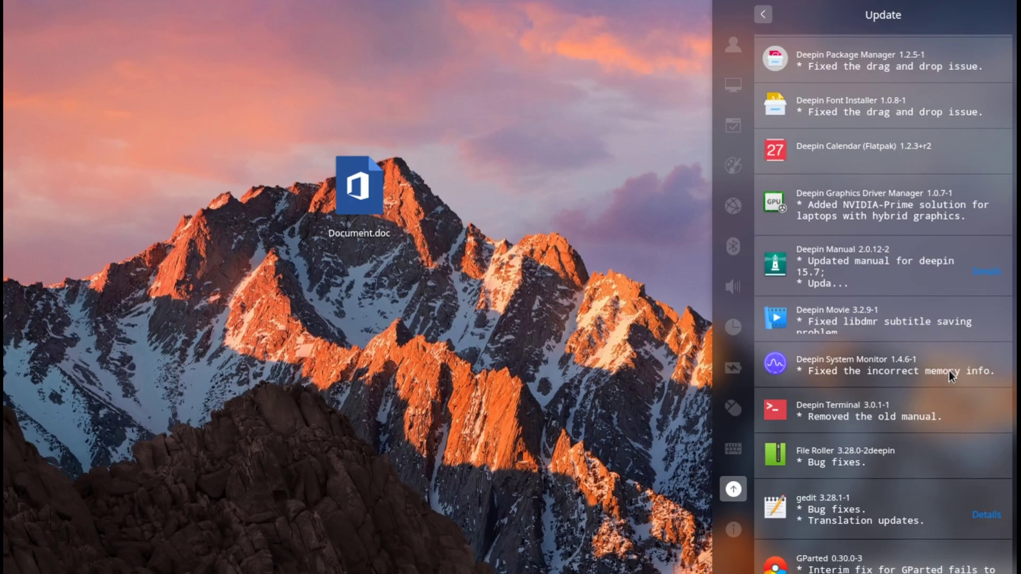
pyautogui.click(974, 279)
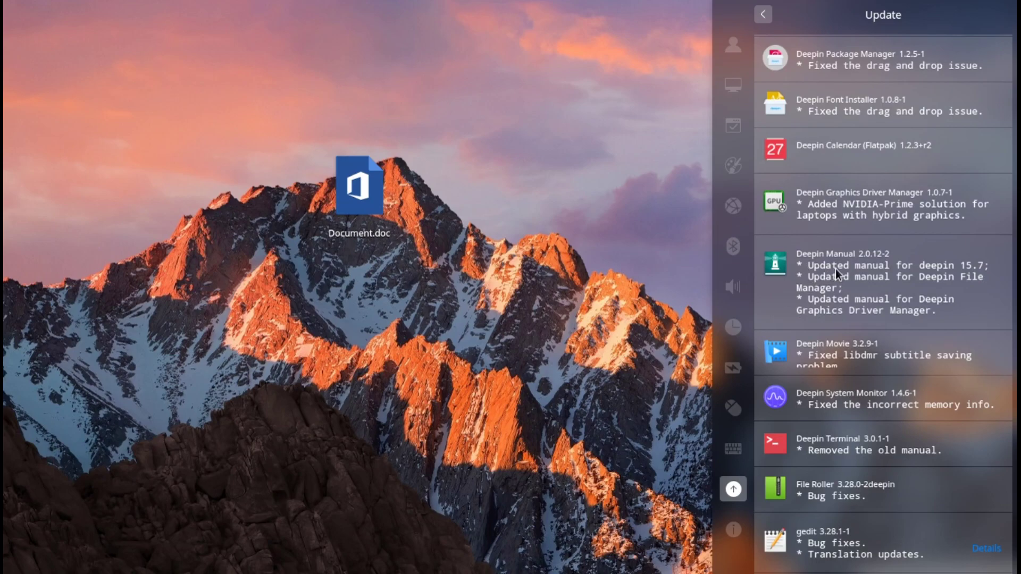
pyautogui.scroll(-4, 923, 452)
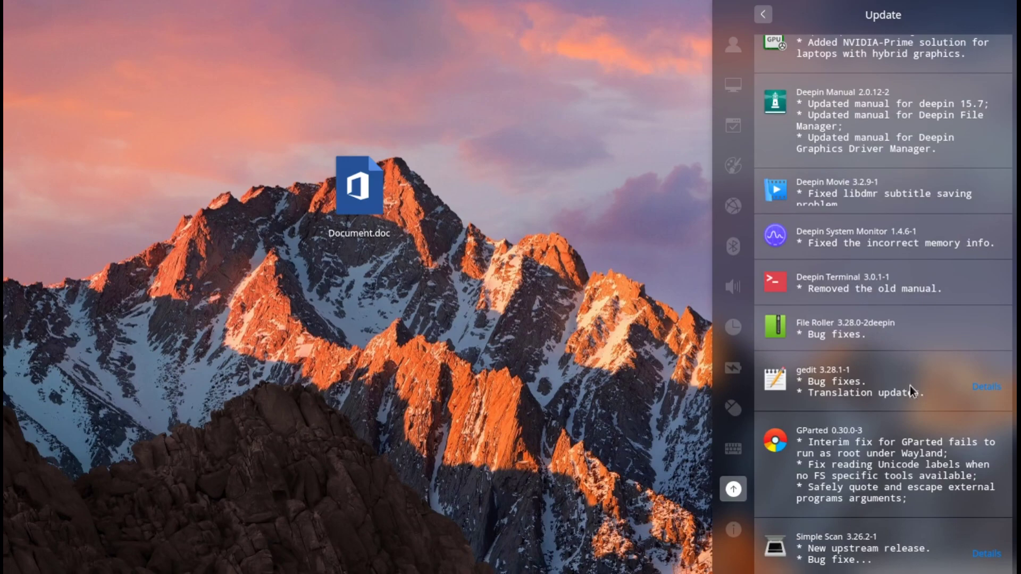
pyautogui.click(990, 387)
# - Expand the Simple Scan, Steam and Printers changelogs, then scroll back up the list
pyautogui.scroll(-5, 995, 392)
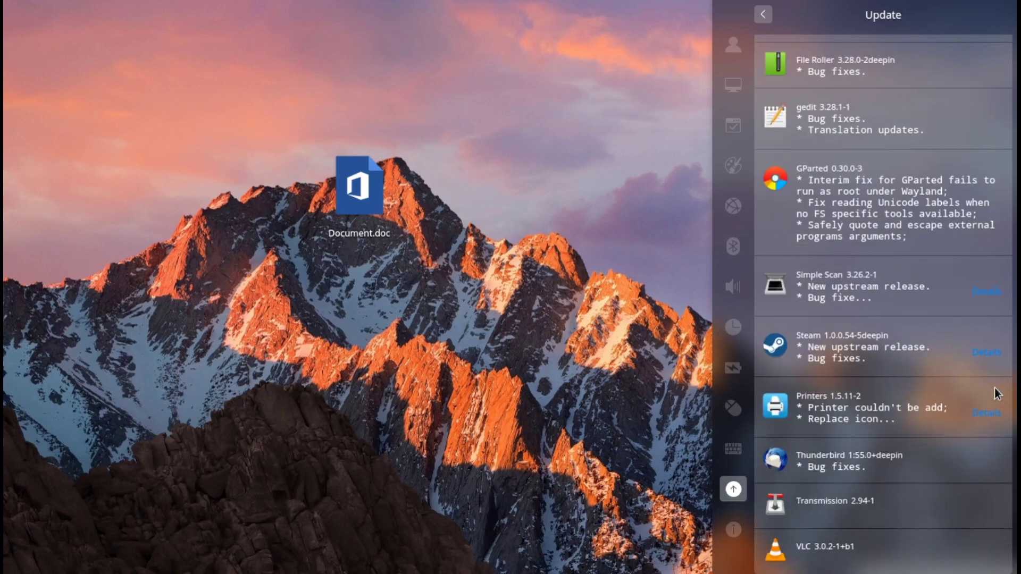
pyautogui.click(981, 293)
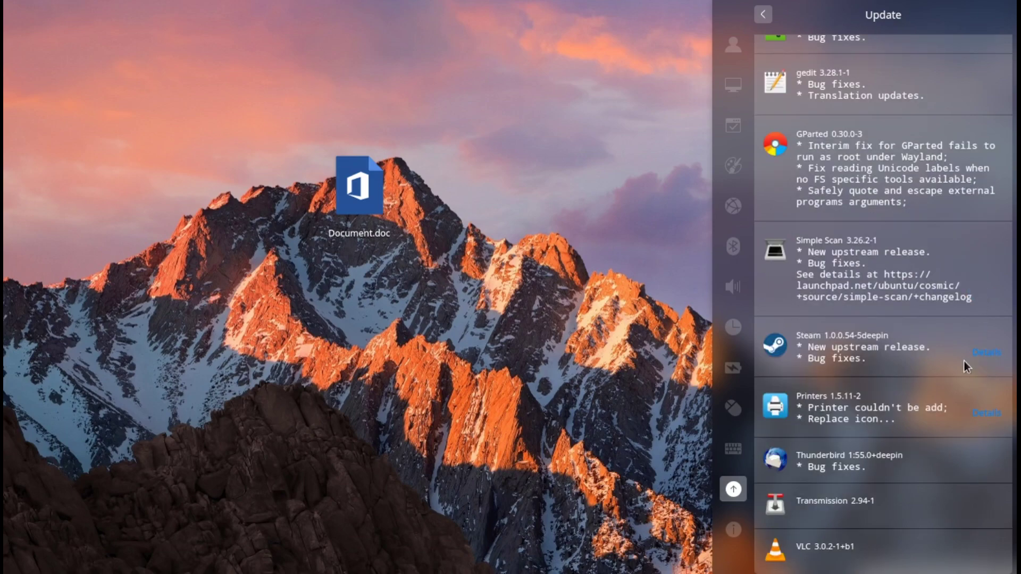
pyautogui.click(988, 354)
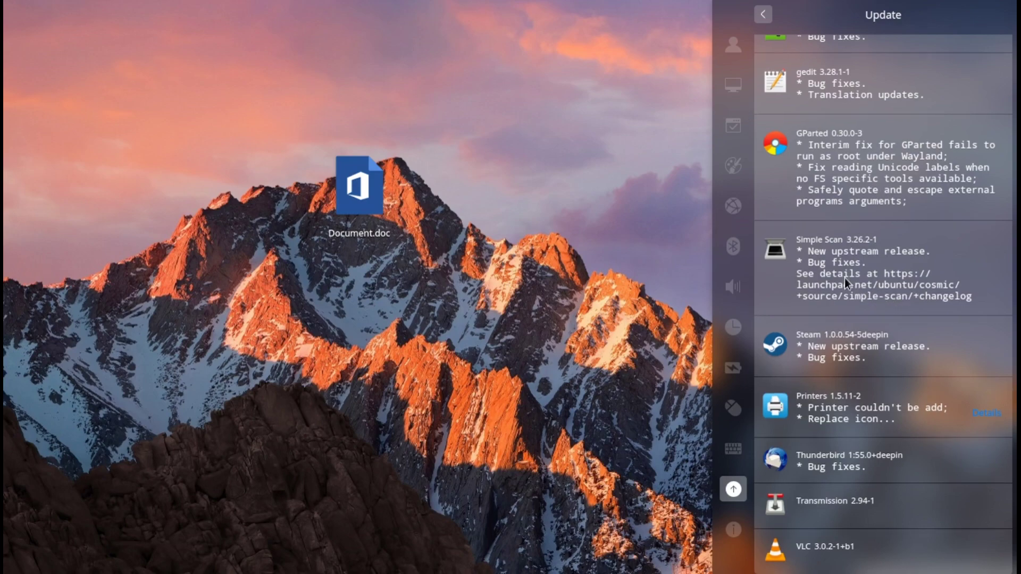
pyautogui.click(985, 413)
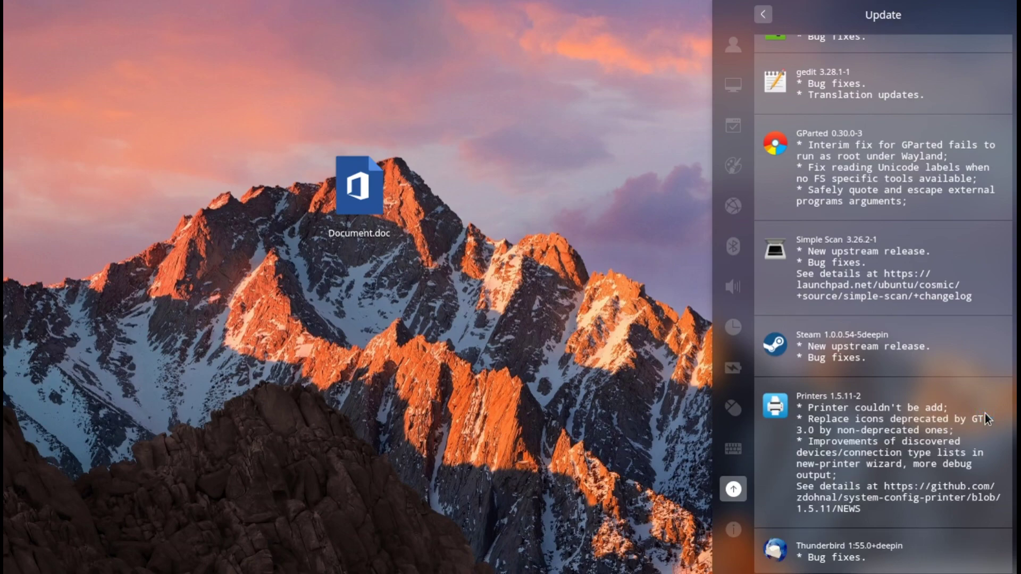
pyautogui.scroll(-1, 985, 413)
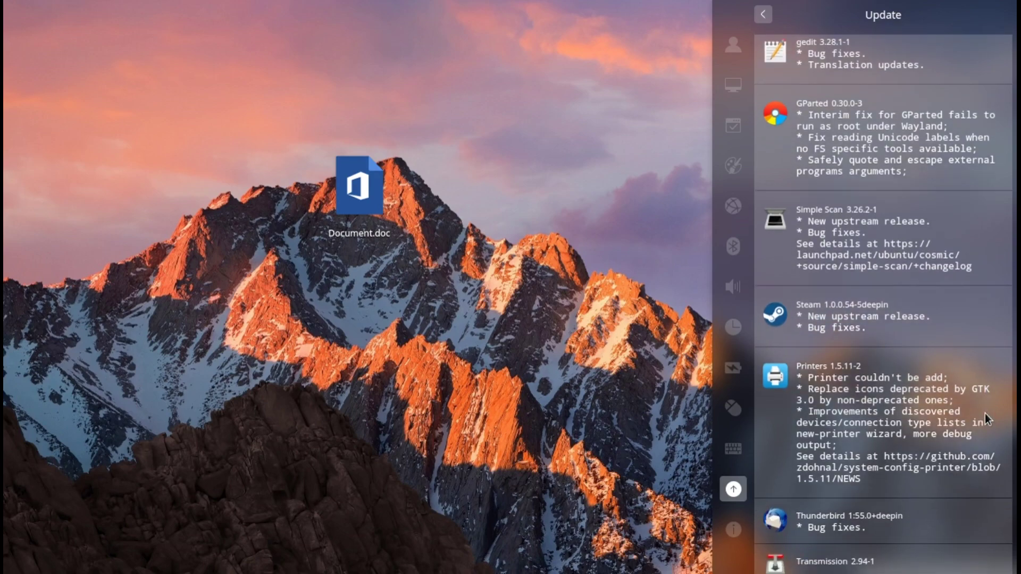
pyautogui.scroll(-2, 985, 413)
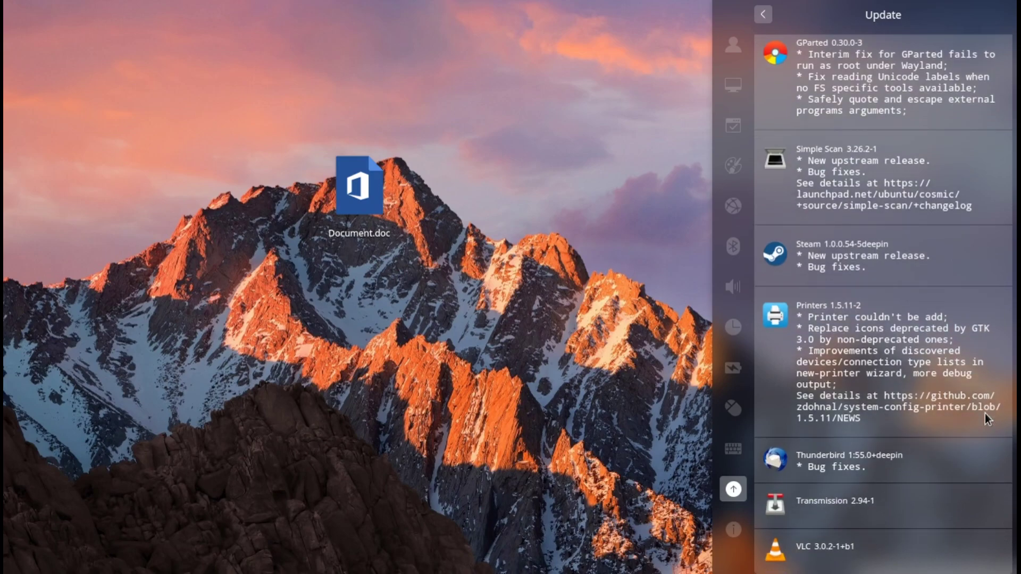
pyautogui.scroll(13, 985, 414)
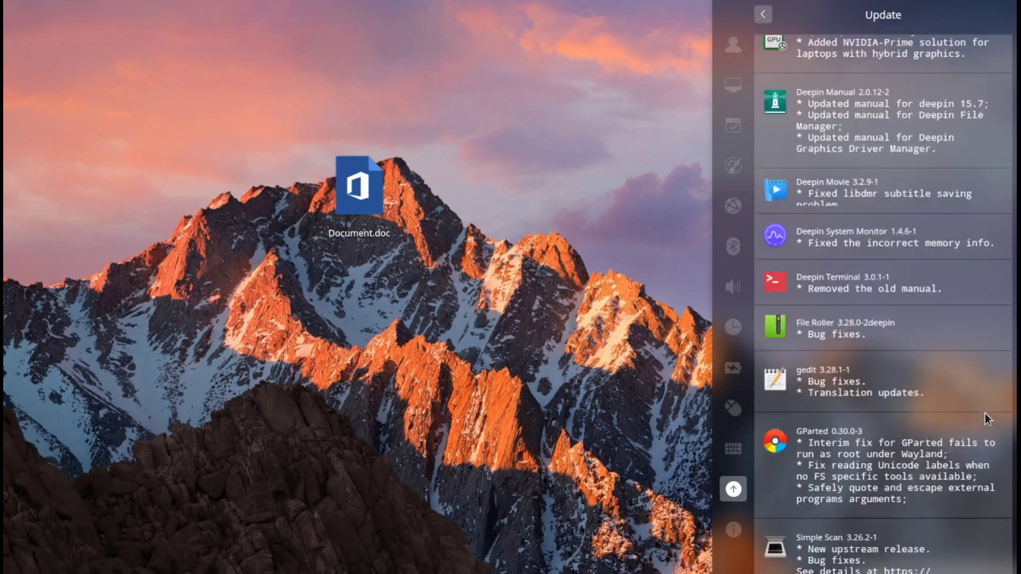
pyautogui.scroll(15, 986, 413)
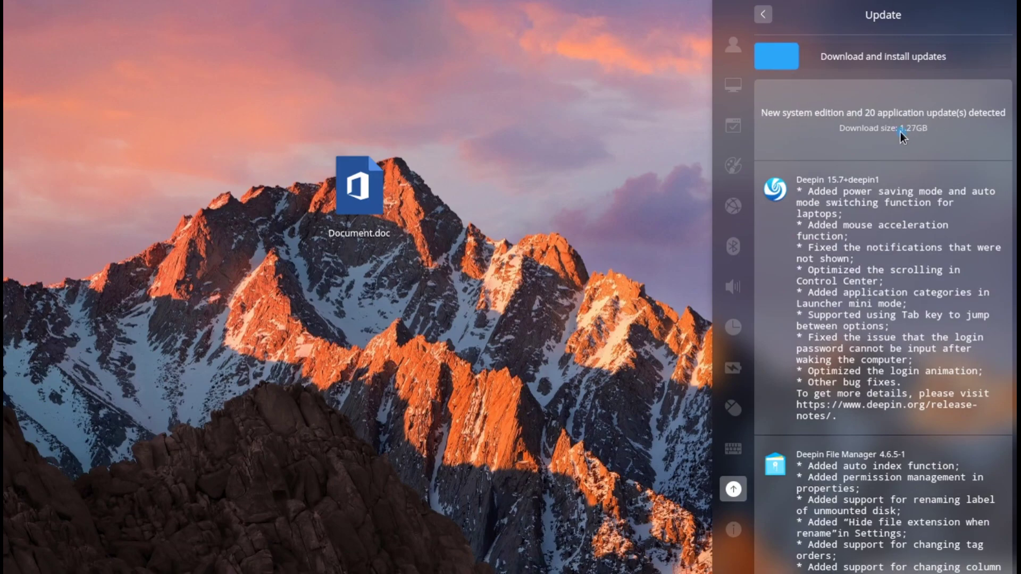
# - Return to the available updates page and expand the full Deepin 15.7 changelog
pyautogui.scroll(-1, 900, 132)
pyautogui.moveTo(931, 139); pyautogui.dragTo(957, 399)
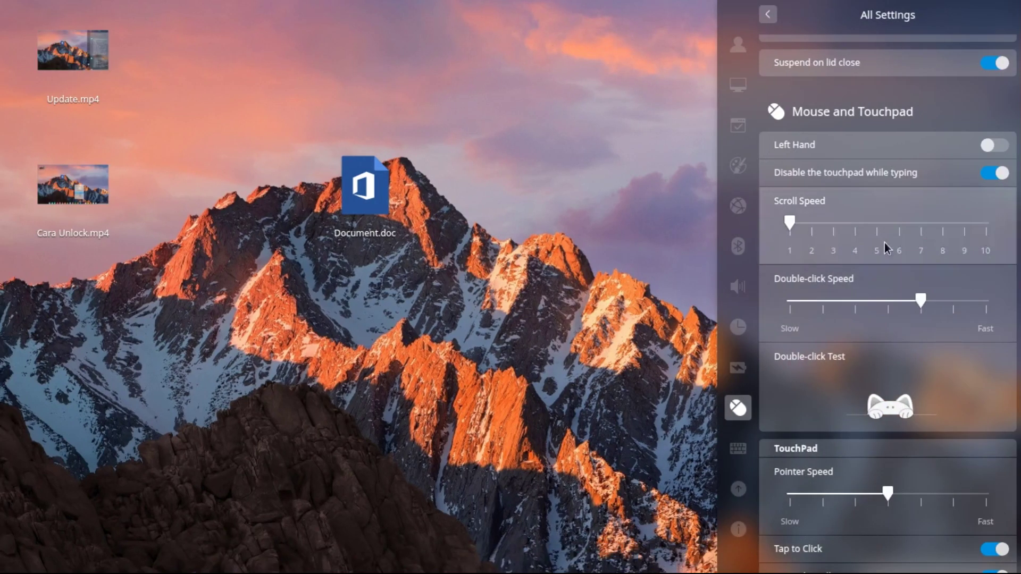
pyautogui.click(747, 495)
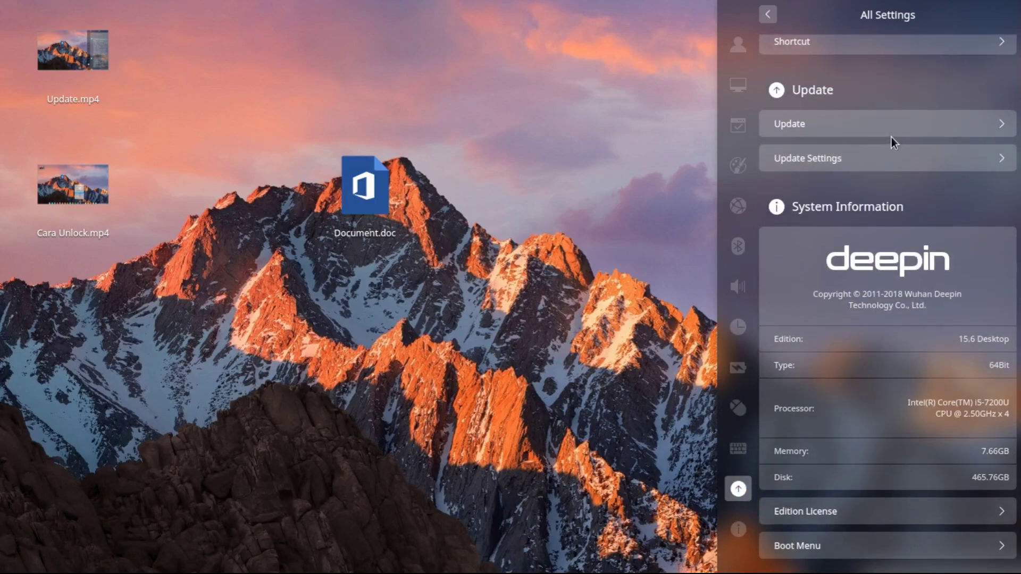
pyautogui.click(879, 135)
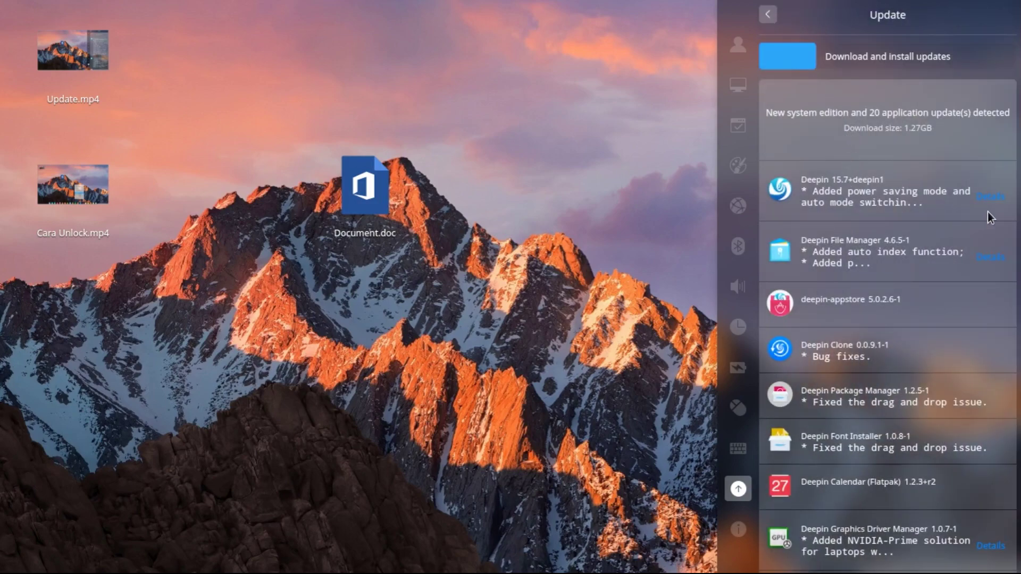
pyautogui.click(987, 205)
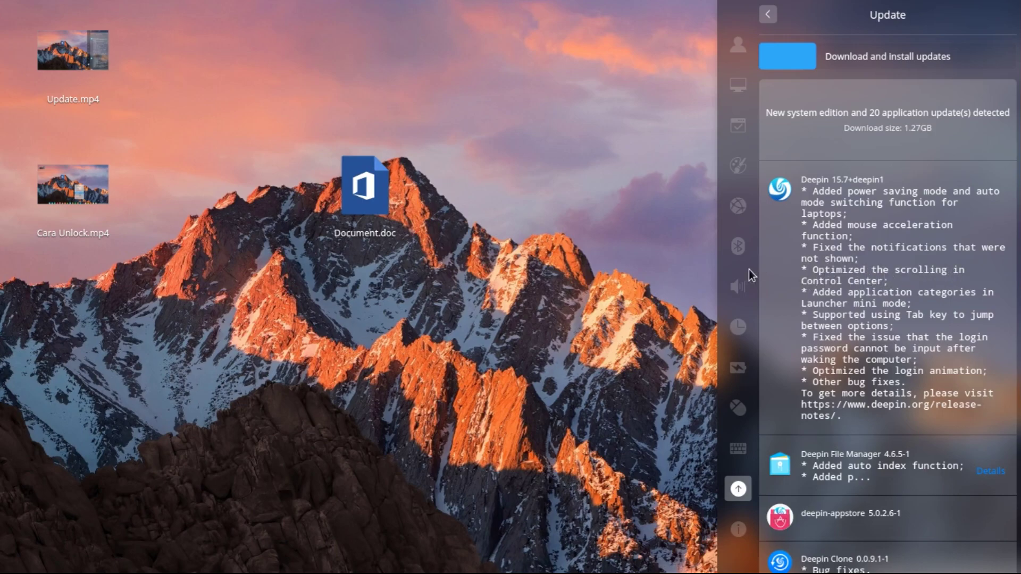
# - Browse the Sound settings, close the panel, and bring up File Manager on Computer with Super+E
pyautogui.click(742, 290)
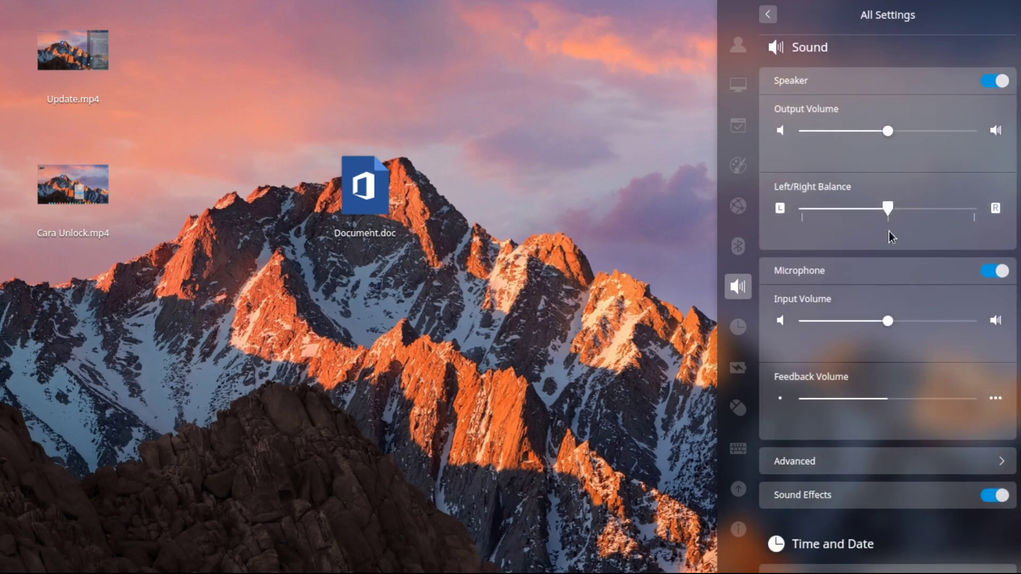
pyautogui.scroll(15, 889, 232)
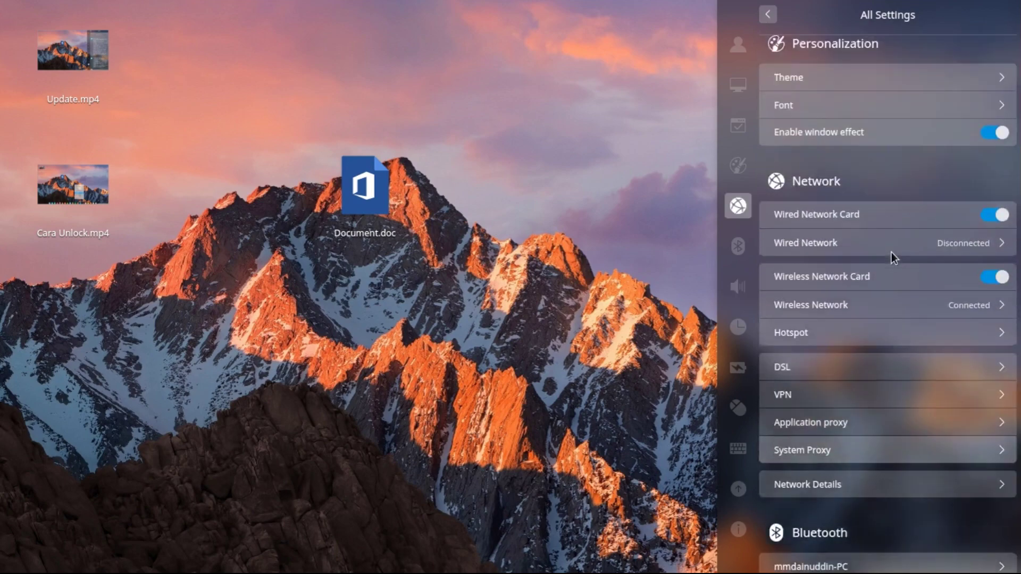
pyautogui.scroll(5, 892, 253)
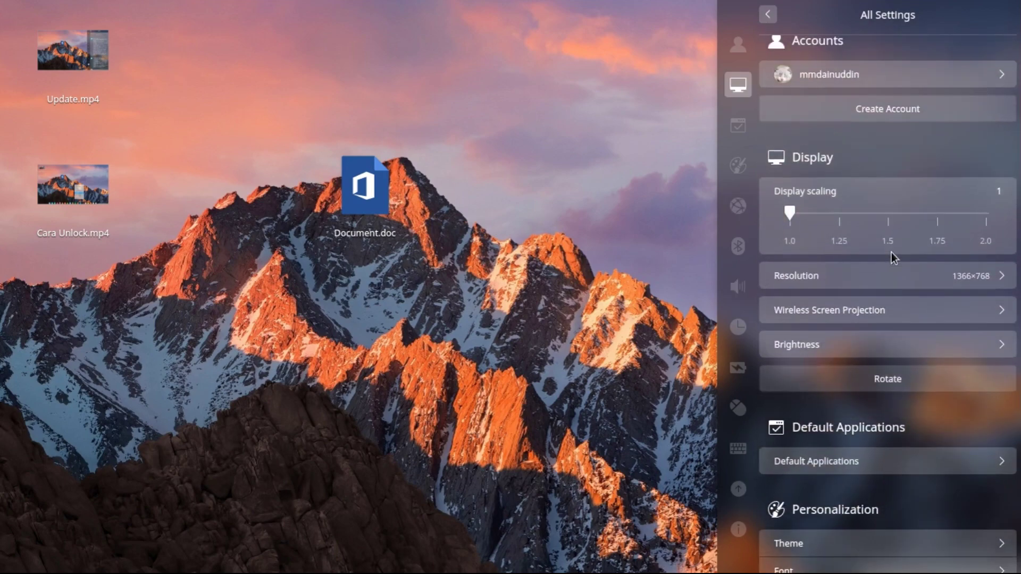
pyautogui.scroll(-8, 891, 252)
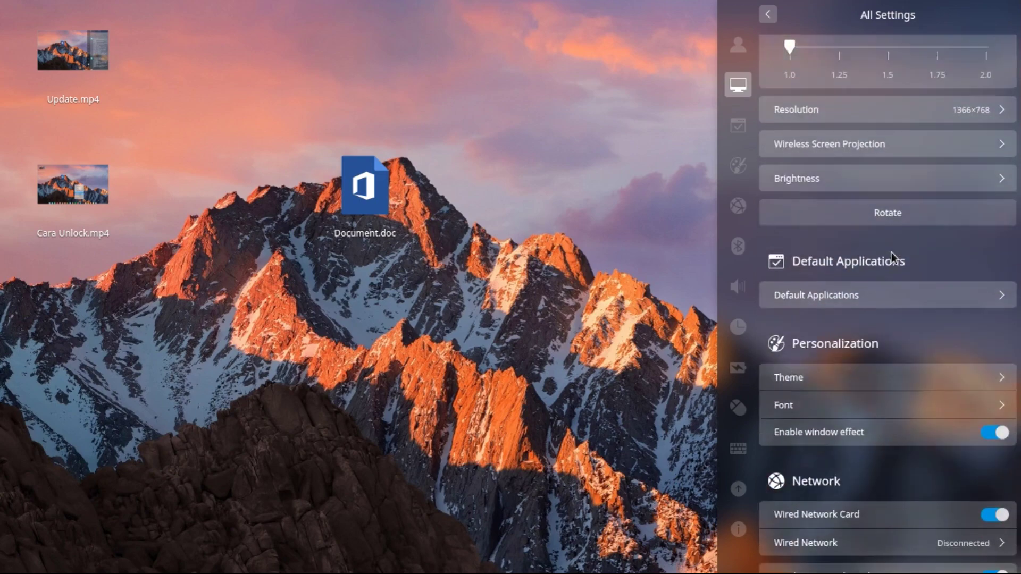
pyautogui.scroll(-7, 891, 252)
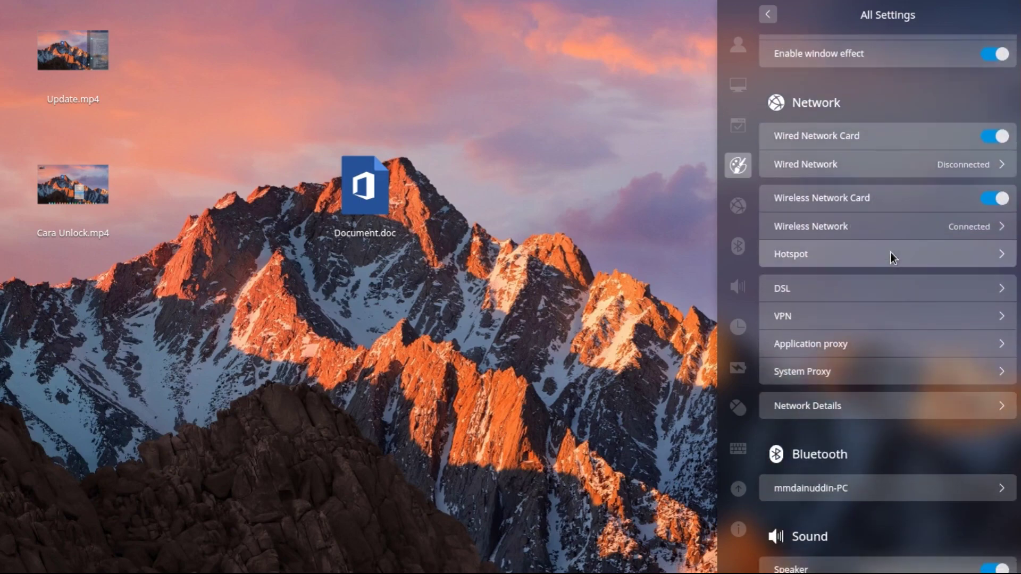
pyautogui.scroll(-2, 891, 252)
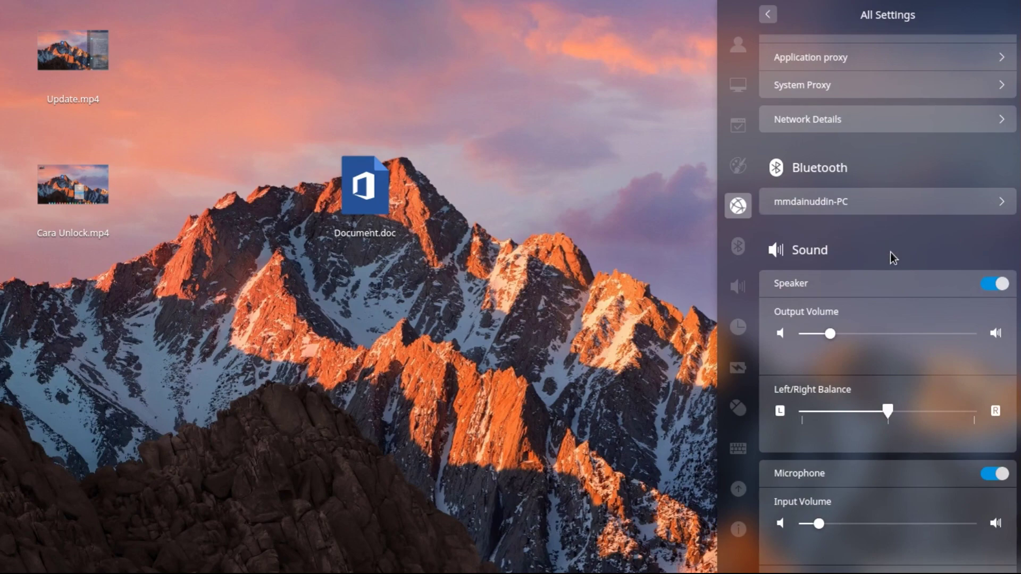
pyautogui.click(629, 230)
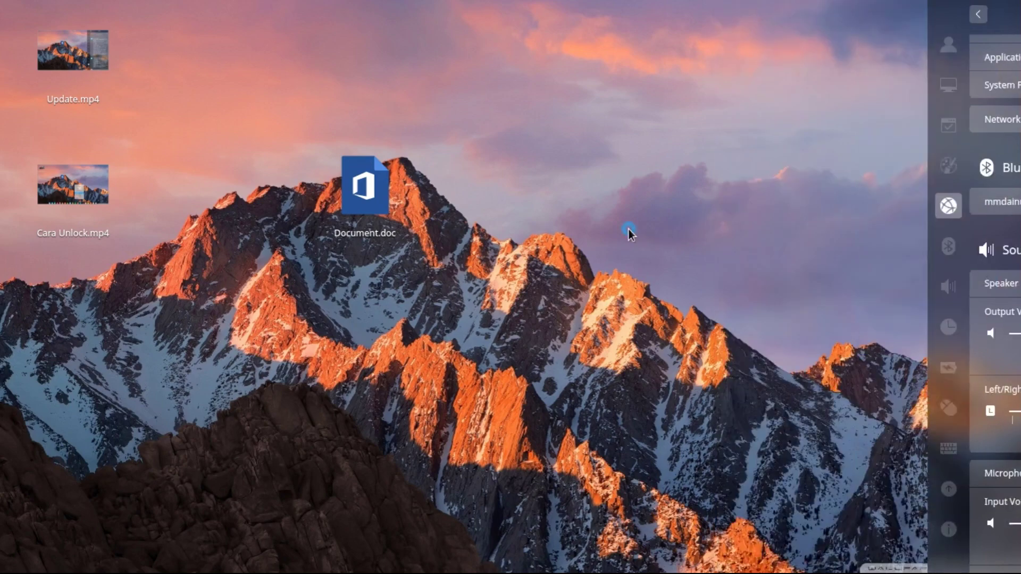
pyautogui.press('super+e')
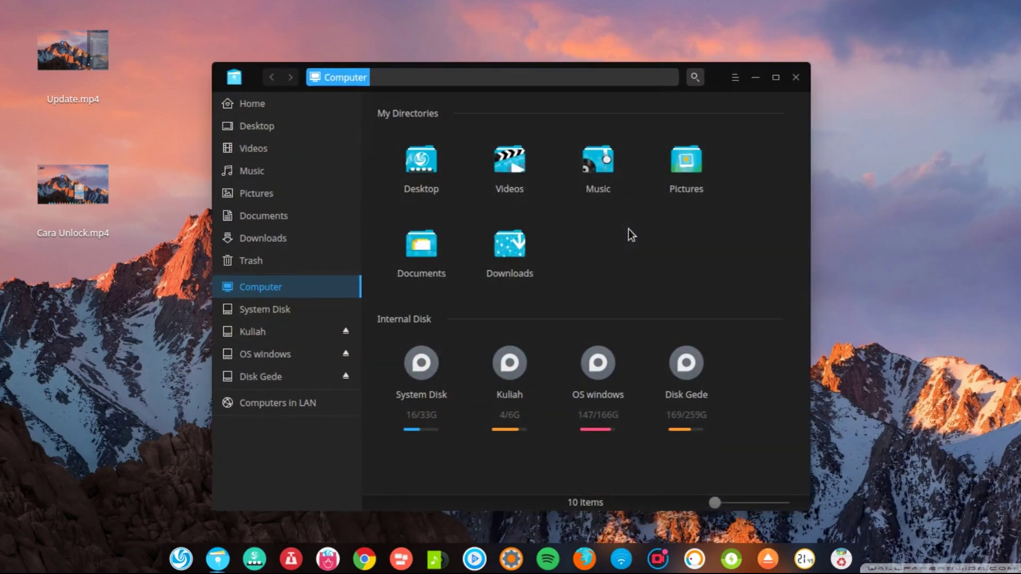
# - Browse the OS windows drive, then maximize, restore and narrow the File Manager window
pyautogui.click(265, 353)
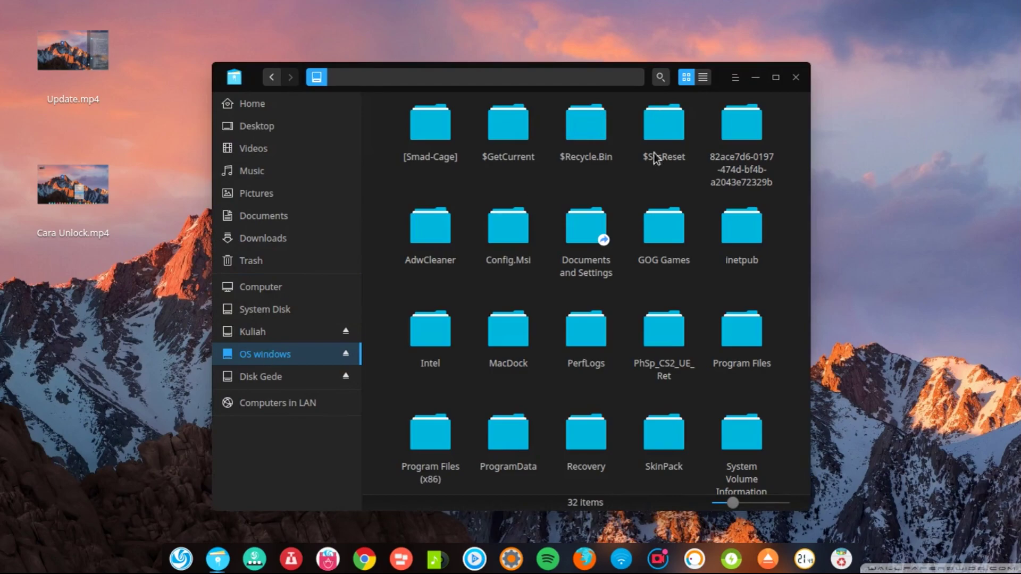
pyautogui.click(776, 78)
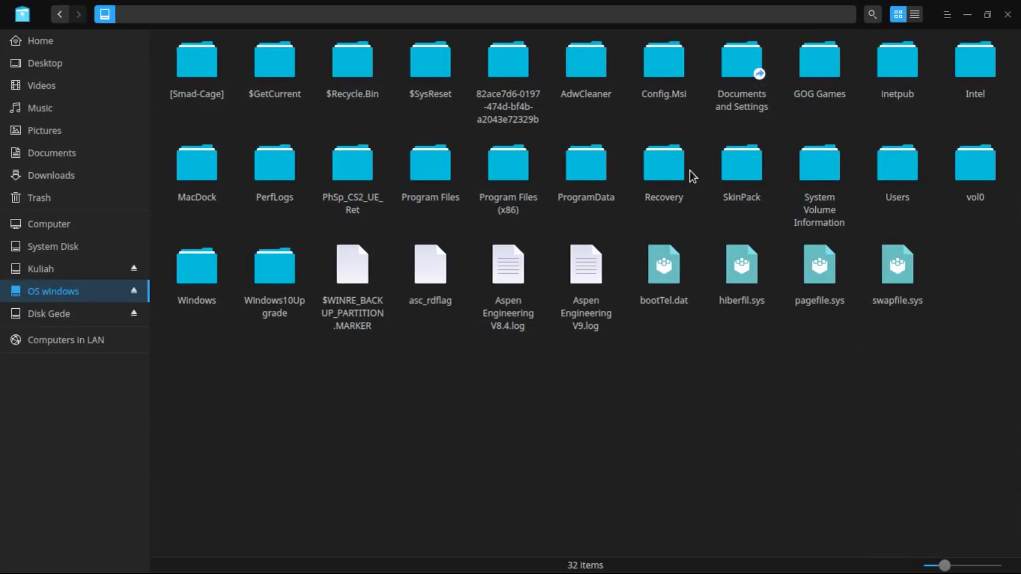
pyautogui.click(990, 14)
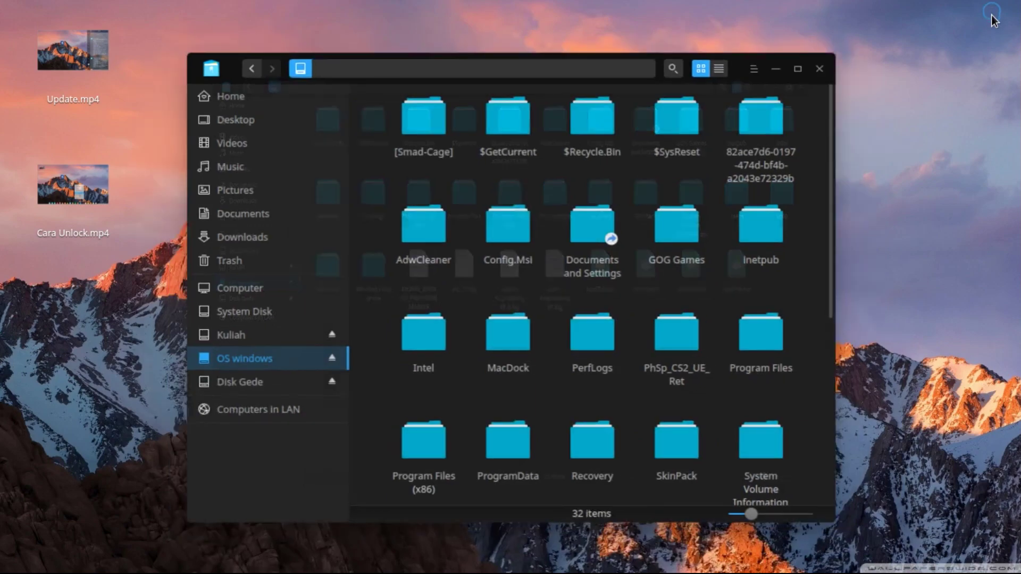
pyautogui.moveTo(807, 226); pyautogui.dragTo(713, 223)
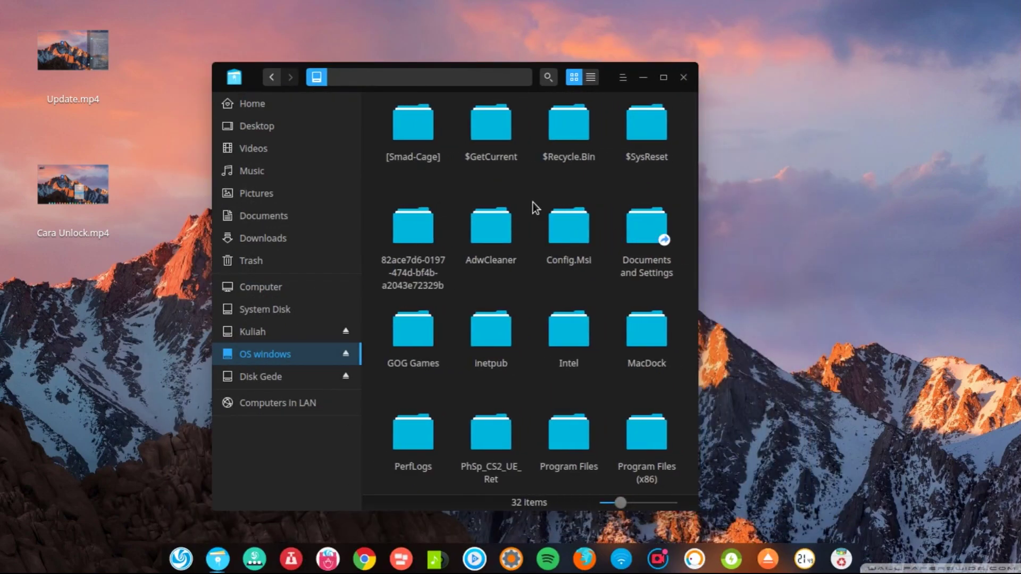
# - Open the Disk Gede drive and scroll through its 49 items
pyautogui.scroll(-5, 532, 205)
pyautogui.scroll(5, 535, 208)
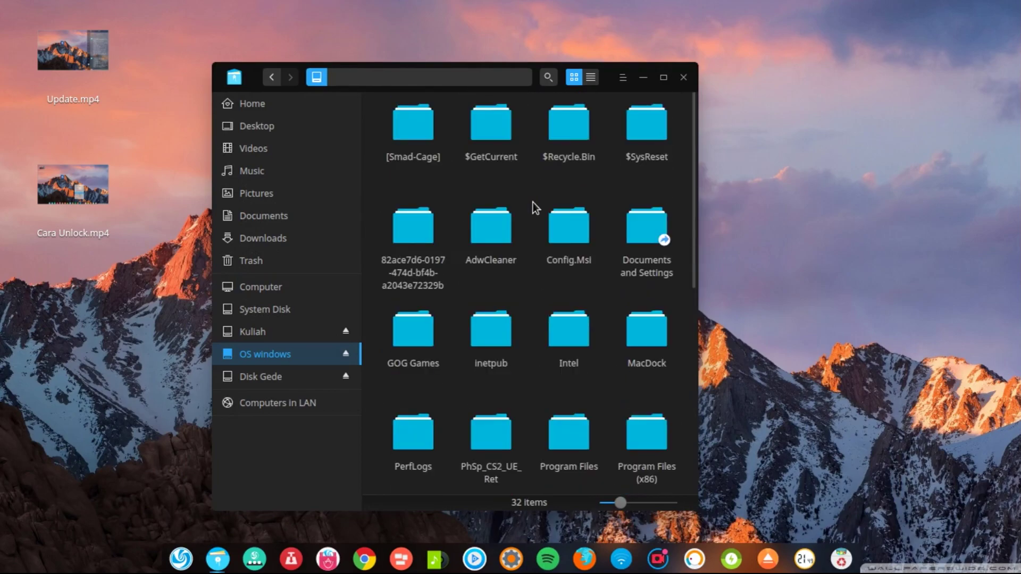
pyautogui.scroll(-5, 534, 208)
pyautogui.click(289, 377)
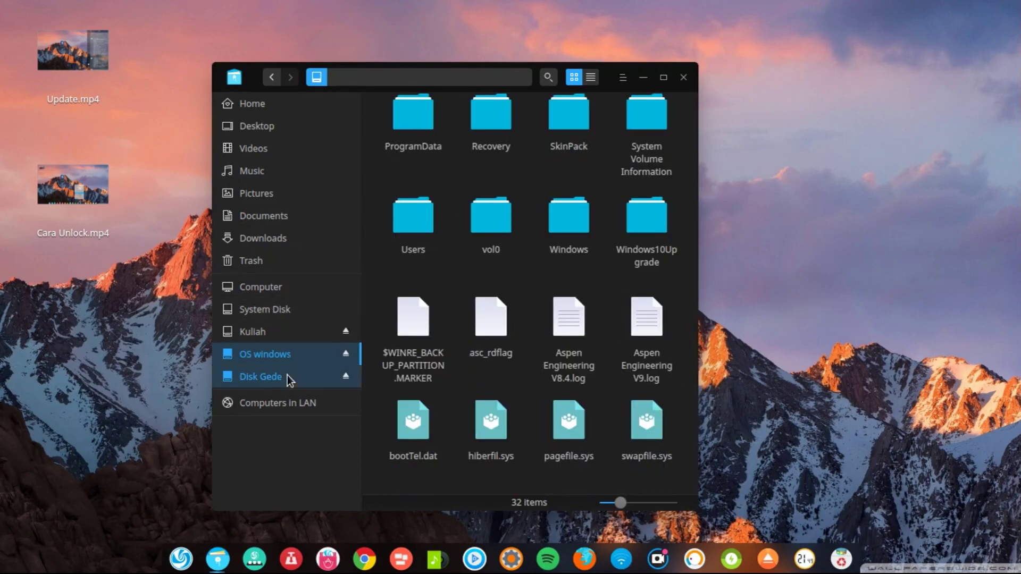
pyautogui.scroll(-10, 540, 191)
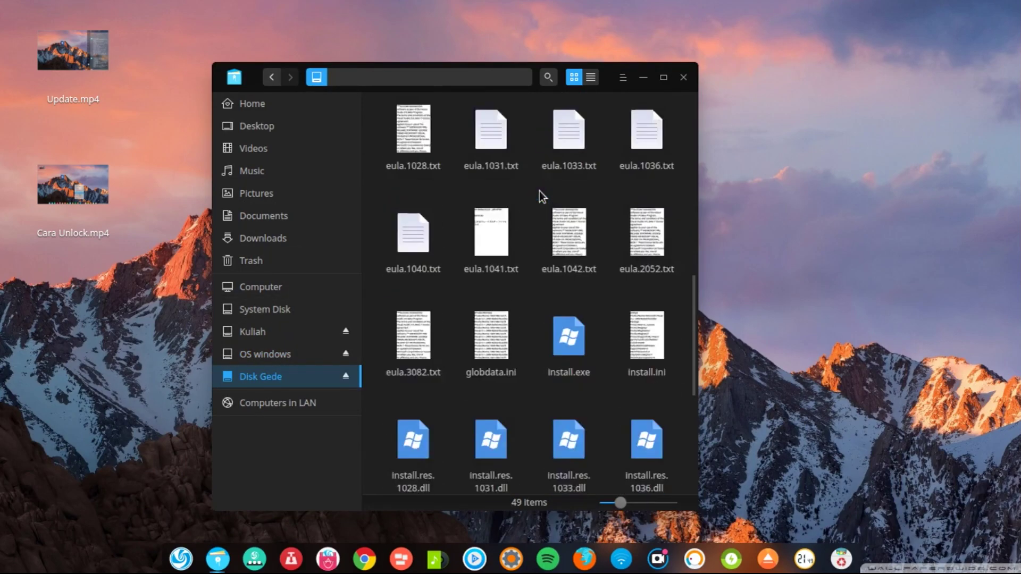
pyautogui.scroll(4, 539, 191)
pyautogui.scroll(-4, 539, 192)
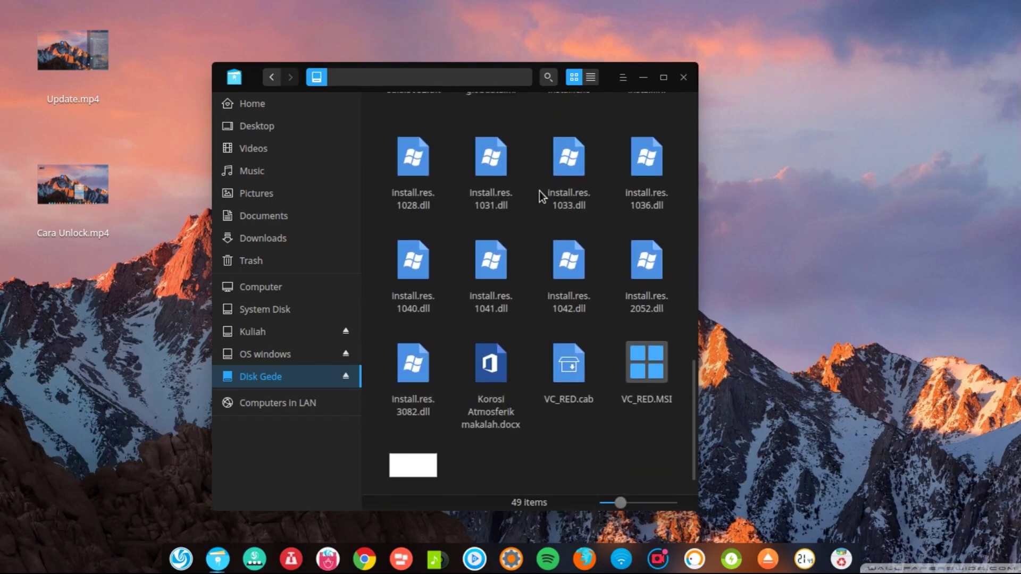
pyautogui.scroll(10, 540, 191)
pyautogui.scroll(-10, 539, 191)
pyautogui.scroll(10, 539, 191)
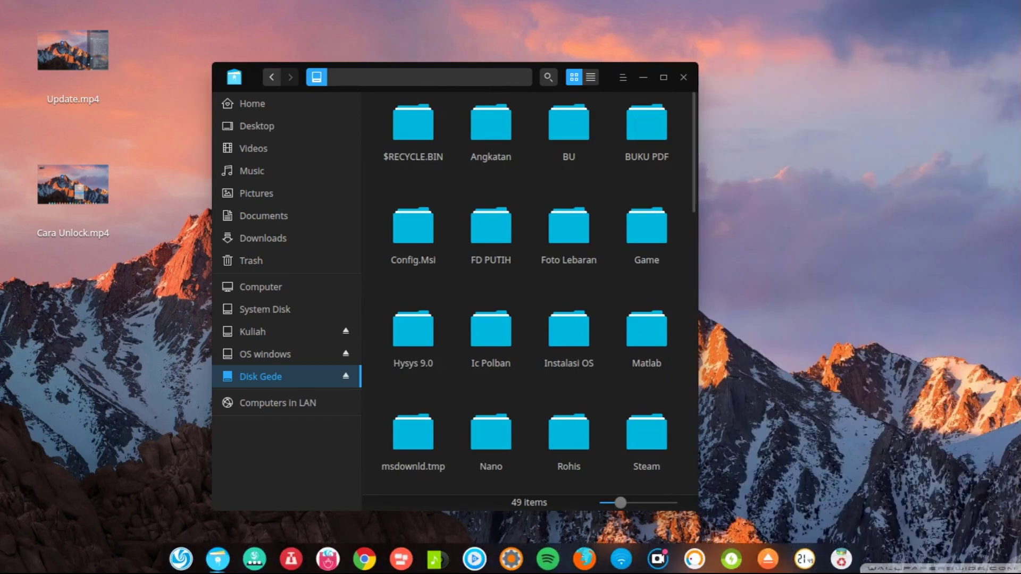
# - Reopen Control Center, scroll its Sound and Network sections, then close it from the dock
pyautogui.moveTo(1019, 573)
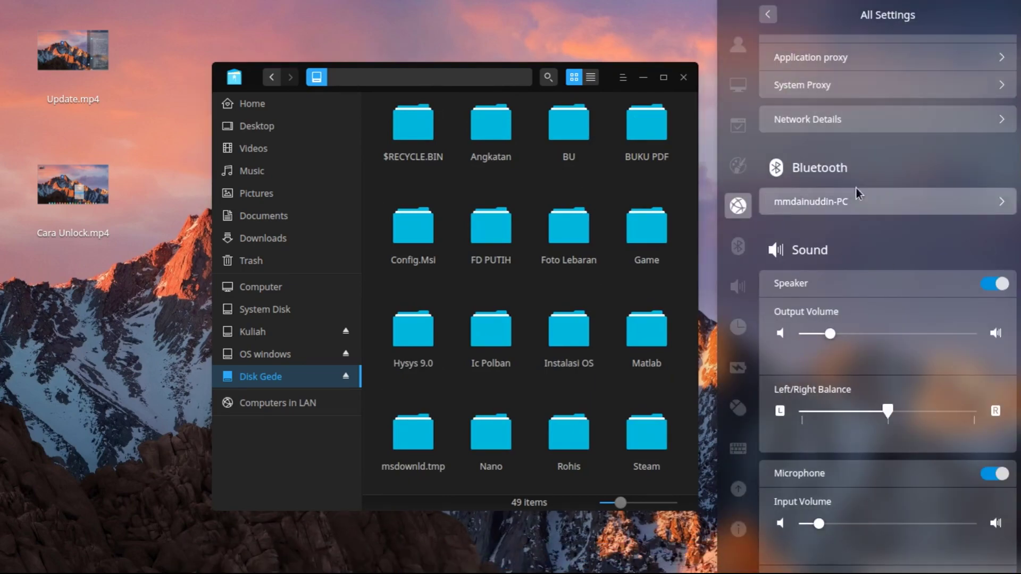
pyautogui.scroll(-5, 886, 257)
pyautogui.scroll(-3, 886, 256)
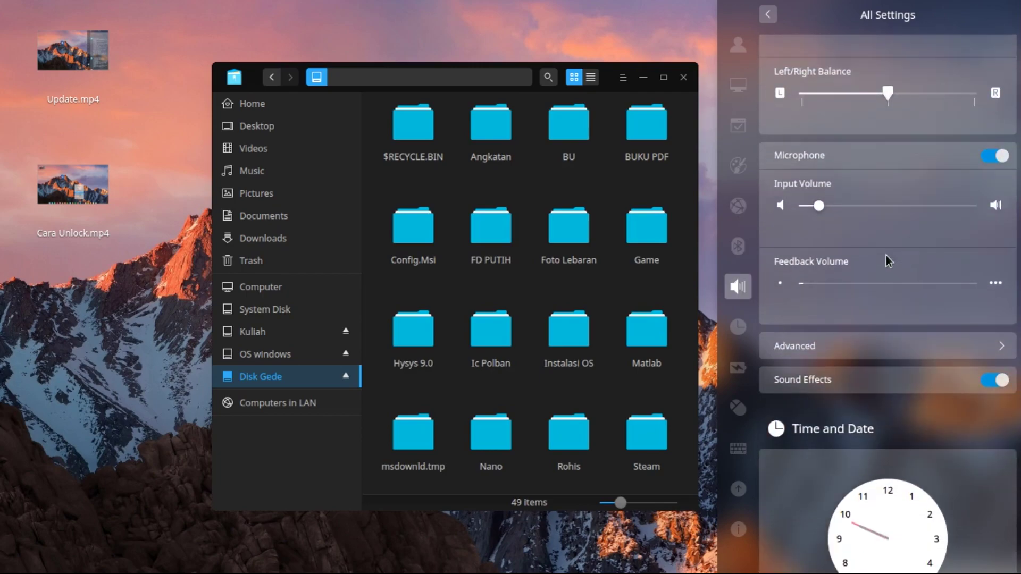
pyautogui.scroll(3, 885, 255)
pyautogui.scroll(3, 886, 256)
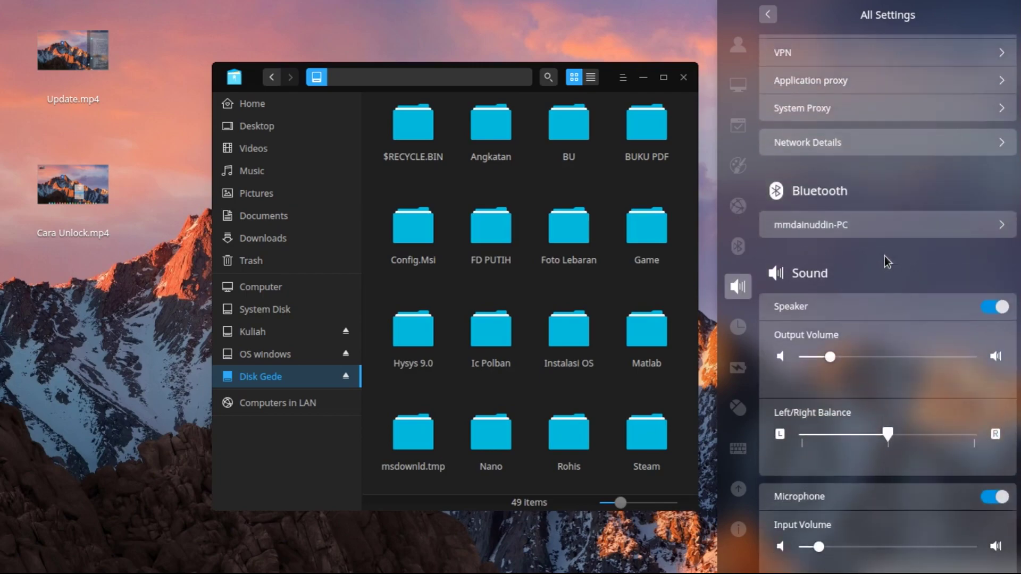
pyautogui.scroll(-10, 520, 254)
pyautogui.scroll(4, 519, 254)
pyautogui.scroll(6, 519, 254)
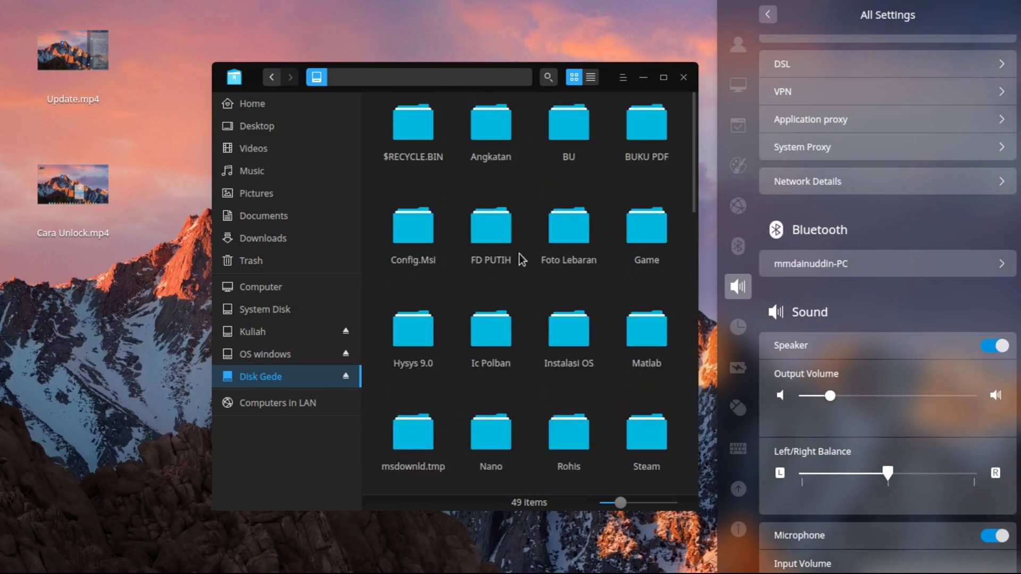
pyautogui.scroll(-2, 972, 187)
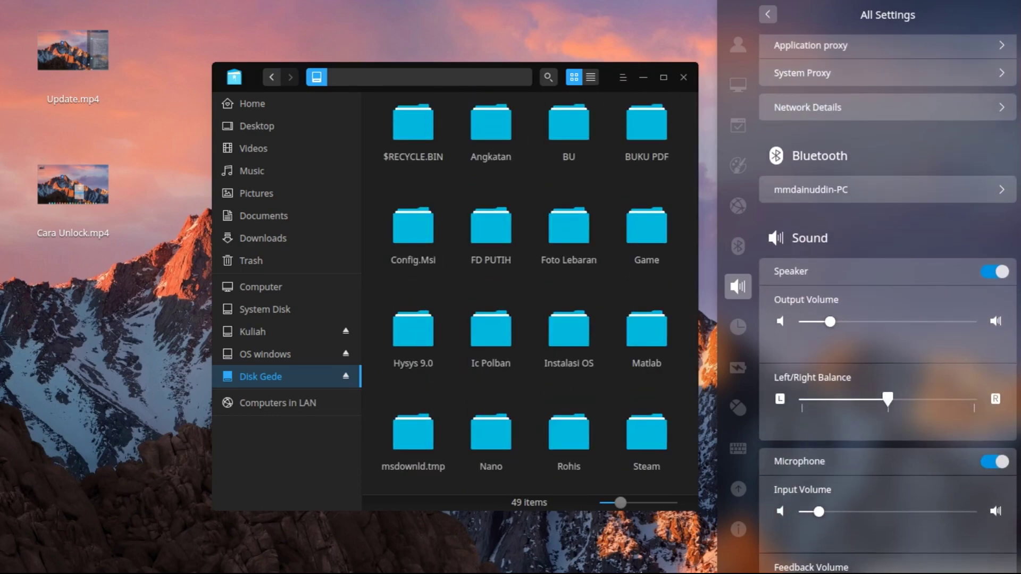
pyautogui.moveTo(625, 566)
pyautogui.click(660, 561)
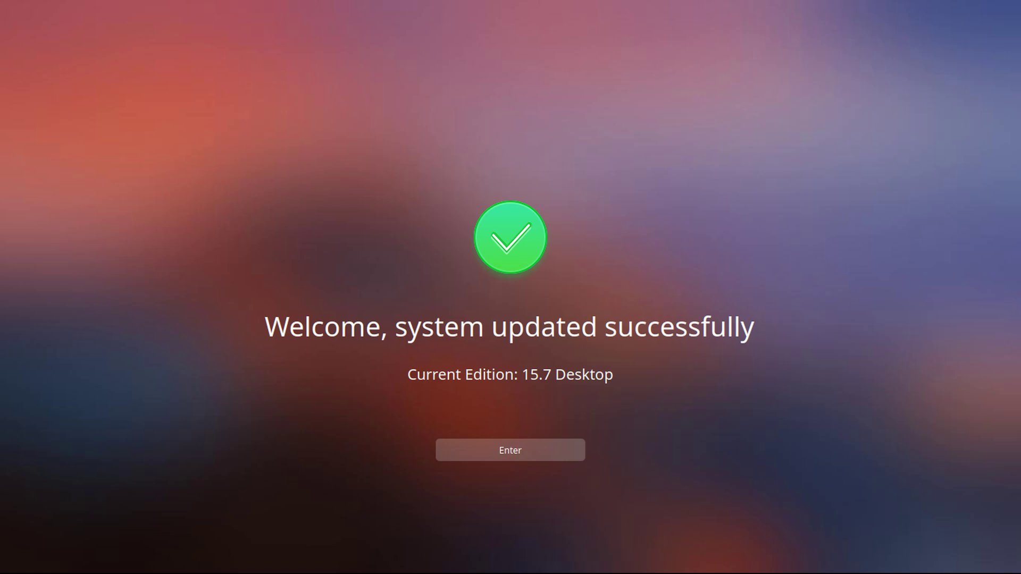
# - Dismiss the 15.7 Desktop update welcome screen with Enter to reach the desktop
pyautogui.press('Return')
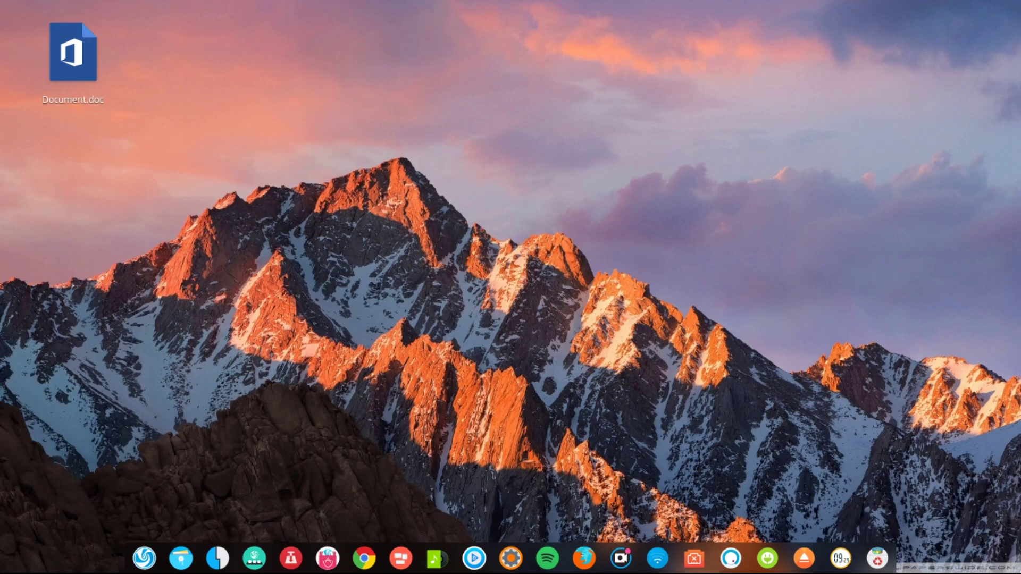
pyautogui.moveTo(1016, 569)
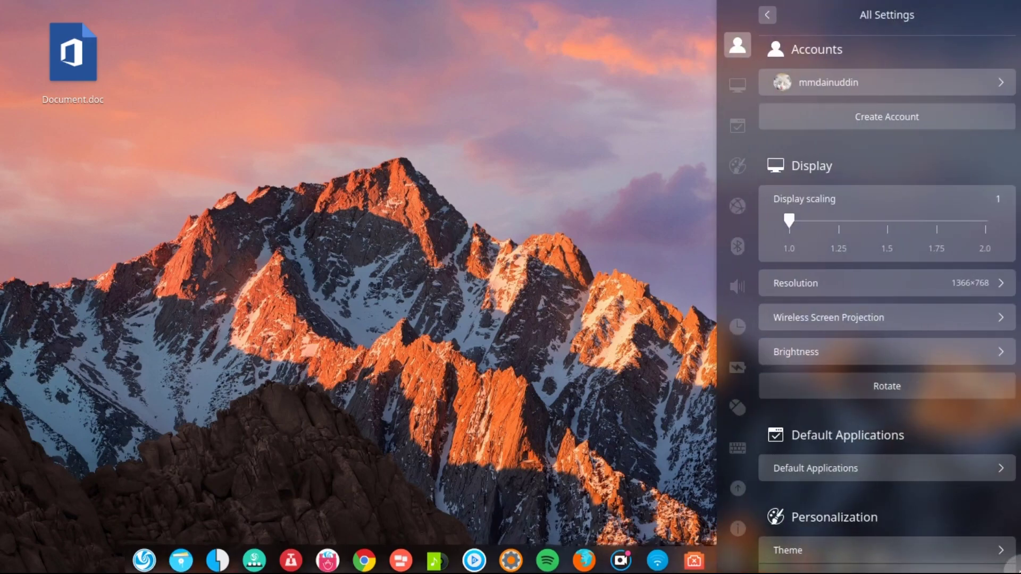
pyautogui.click(746, 488)
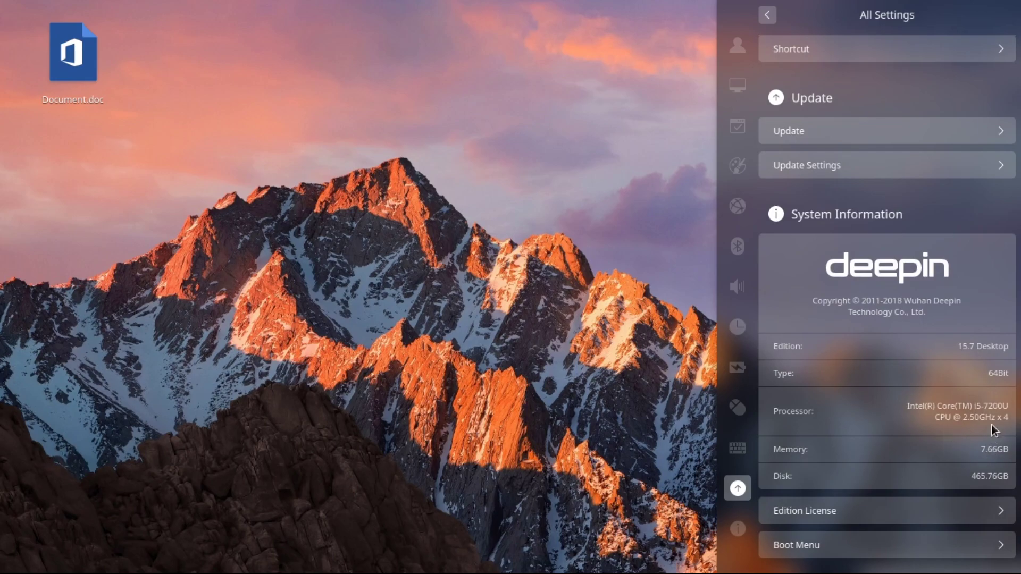
pyautogui.scroll(10, 943, 313)
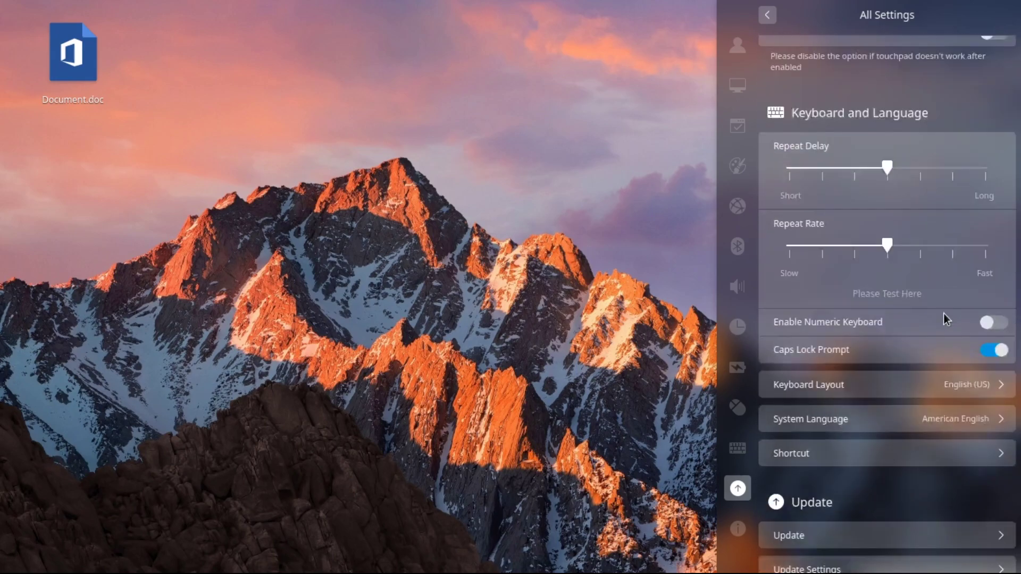
pyautogui.scroll(15, 944, 314)
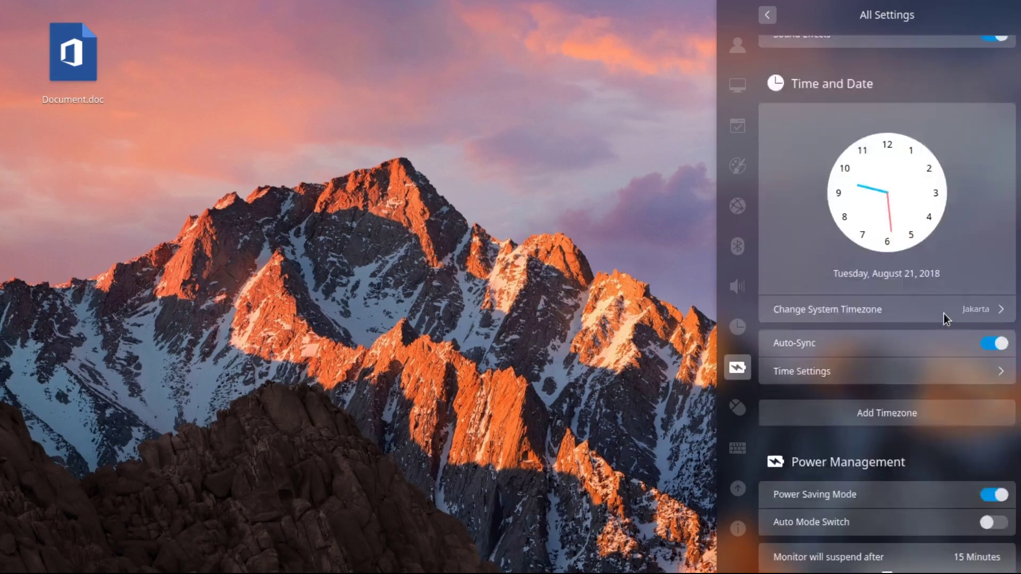
pyautogui.scroll(5, 909, 210)
pyautogui.scroll(-15, 909, 210)
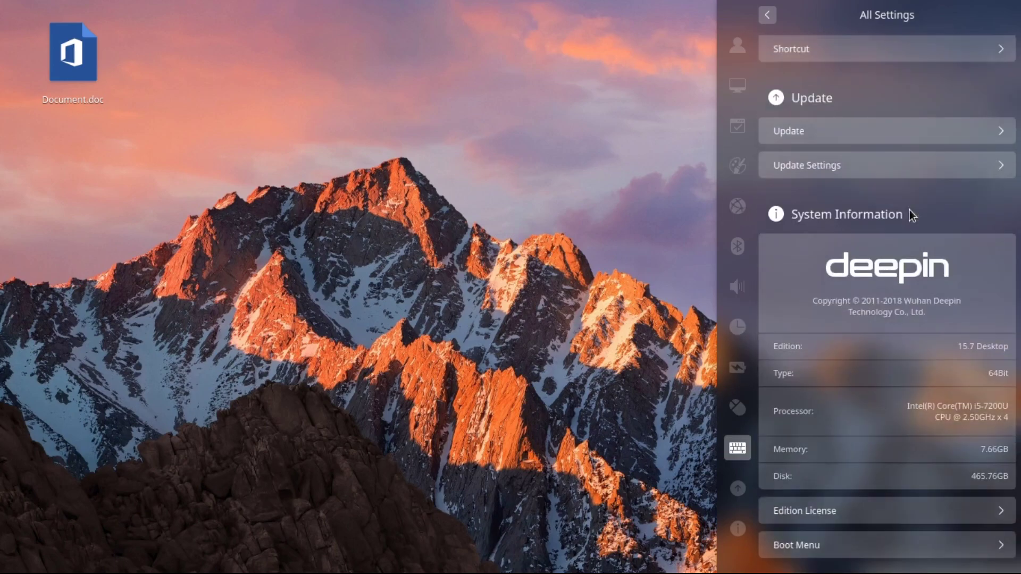
pyautogui.scroll(5, 909, 210)
pyautogui.scroll(5, 910, 210)
pyautogui.click(695, 285)
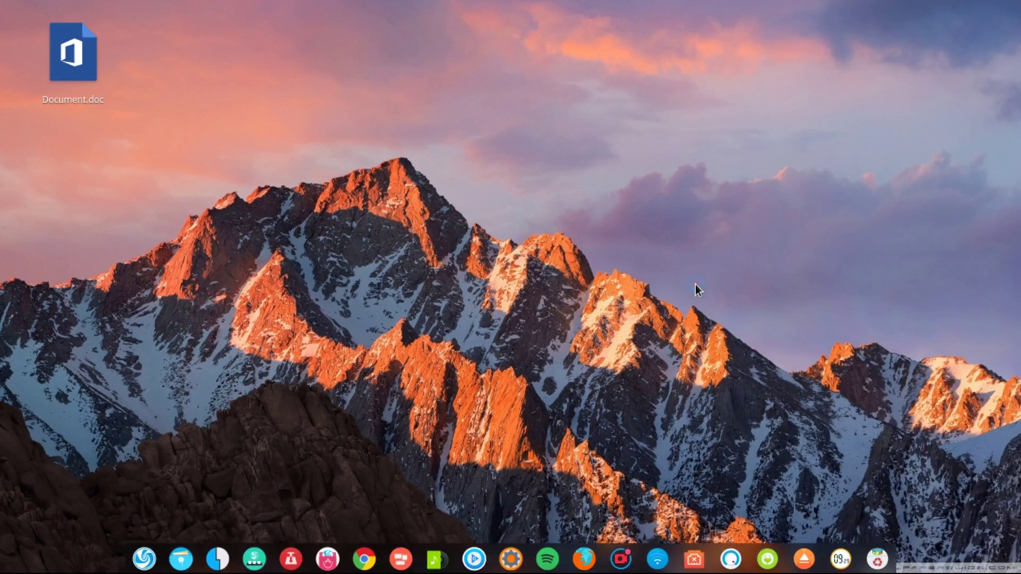
pyautogui.click(518, 557)
pyautogui.scroll(6, 959, 233)
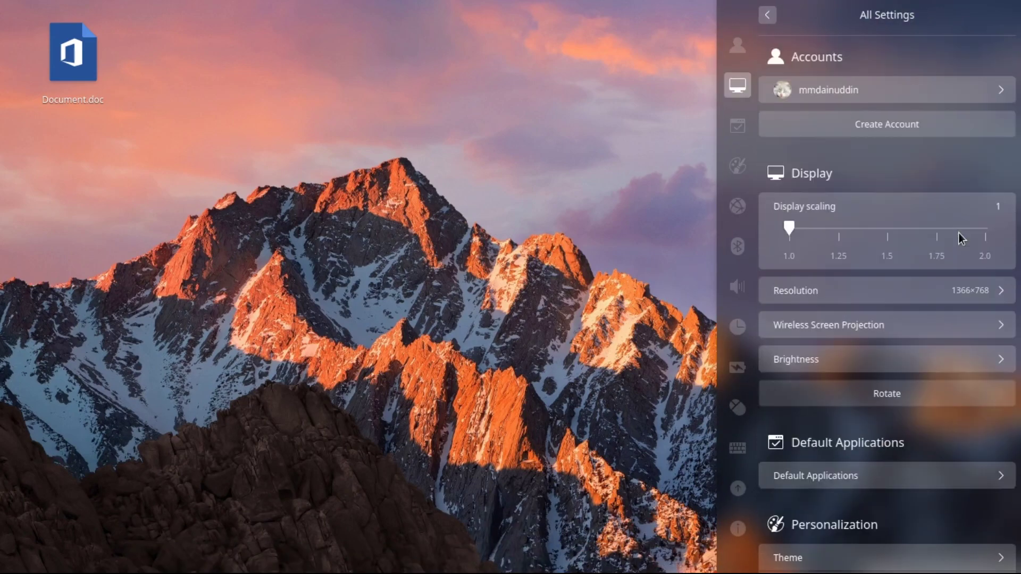
pyautogui.scroll(-8, 958, 233)
pyautogui.scroll(8, 959, 233)
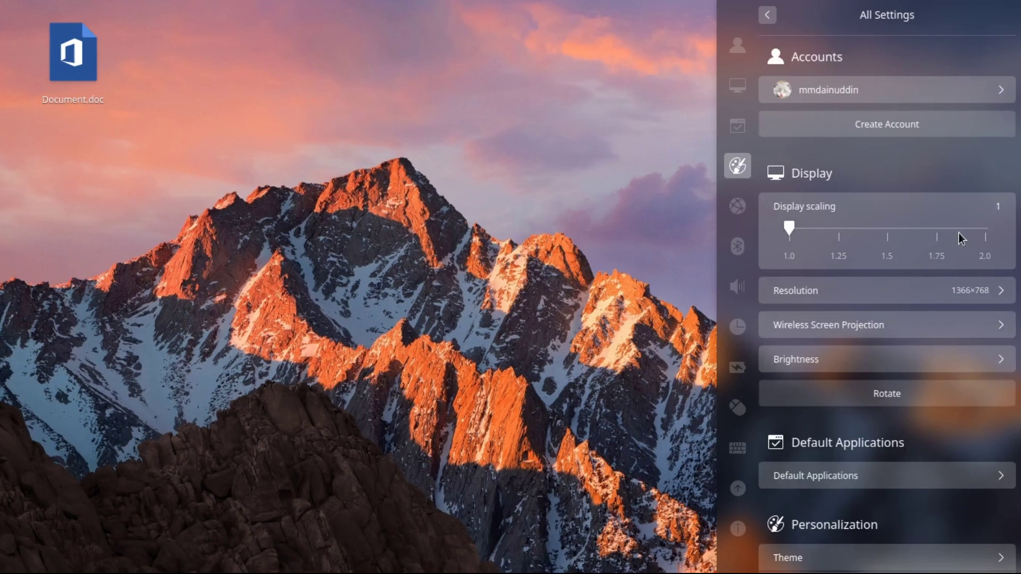
pyautogui.scroll(-10, 961, 233)
pyautogui.scroll(4, 961, 233)
pyautogui.scroll(-8, 961, 233)
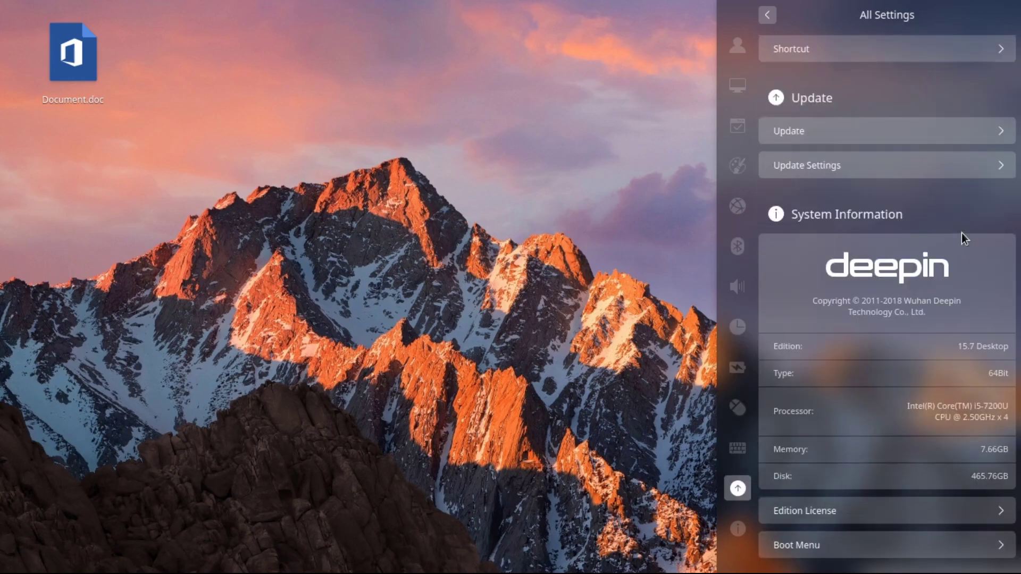
pyautogui.scroll(10, 961, 233)
pyautogui.scroll(-6, 969, 361)
pyautogui.scroll(5, 969, 361)
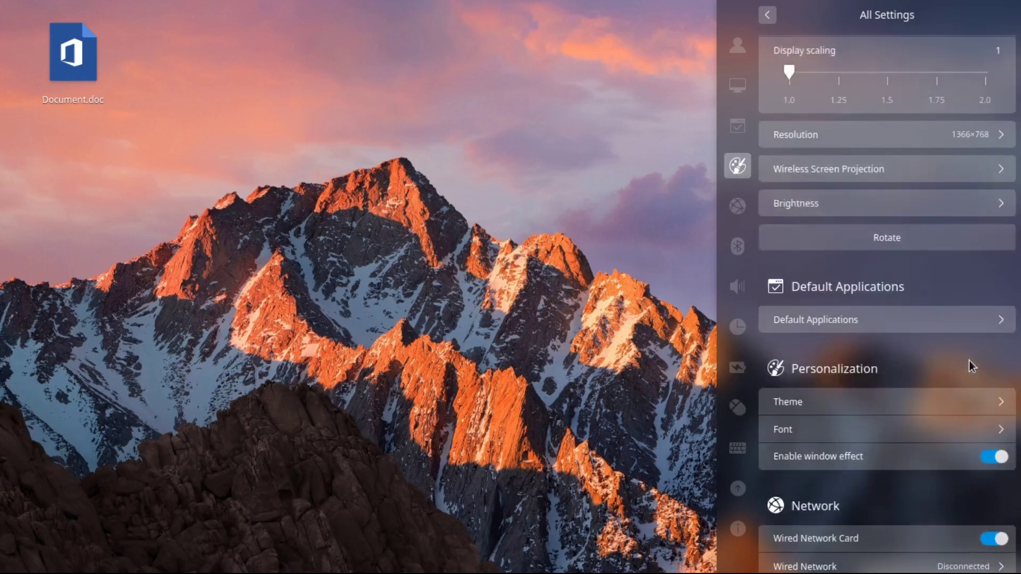
pyautogui.scroll(2, 969, 377)
pyautogui.scroll(-6, 968, 393)
pyautogui.scroll(7, 969, 393)
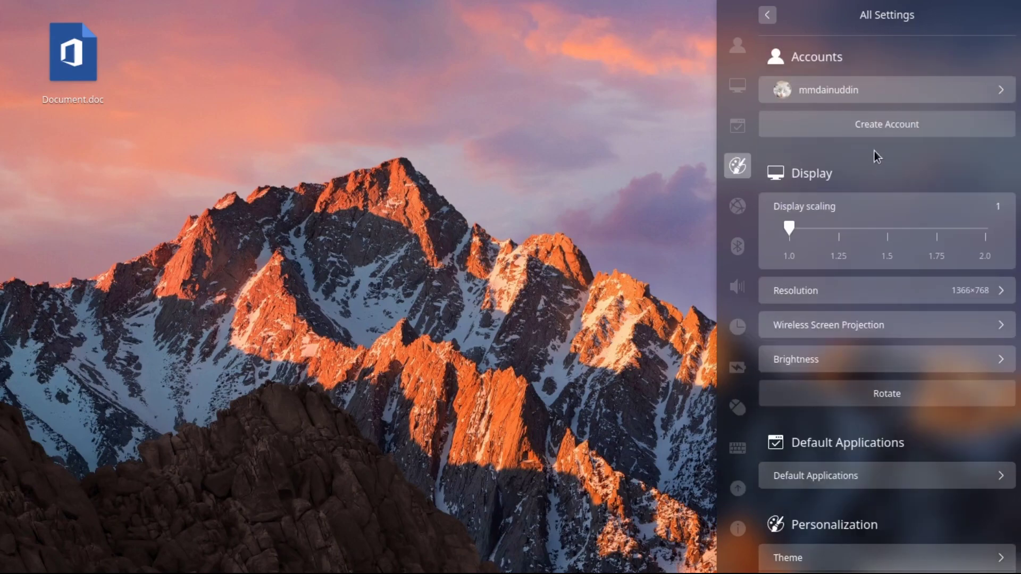
pyautogui.click(466, 138)
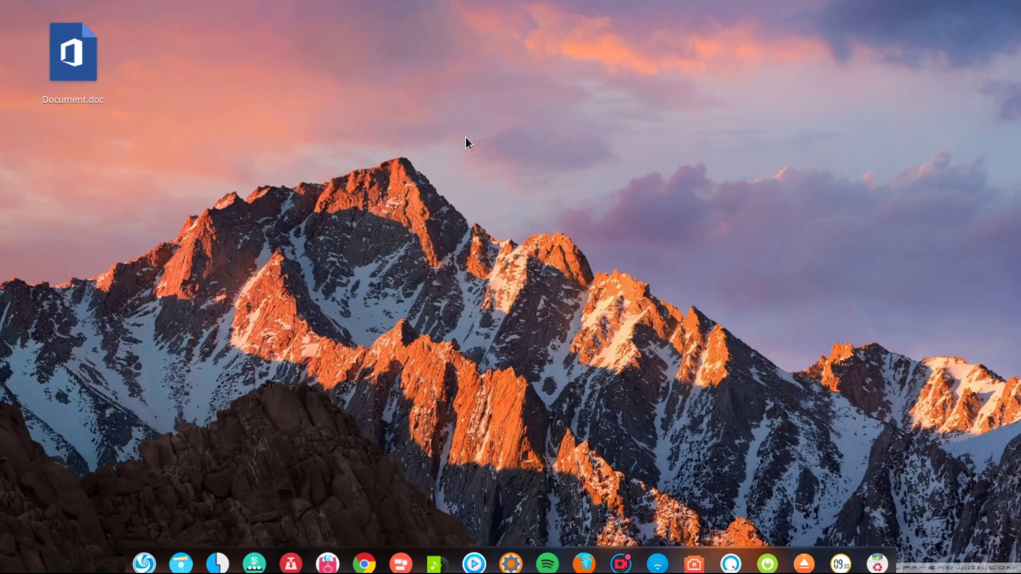
pyautogui.press('super')
pyautogui.press('super')
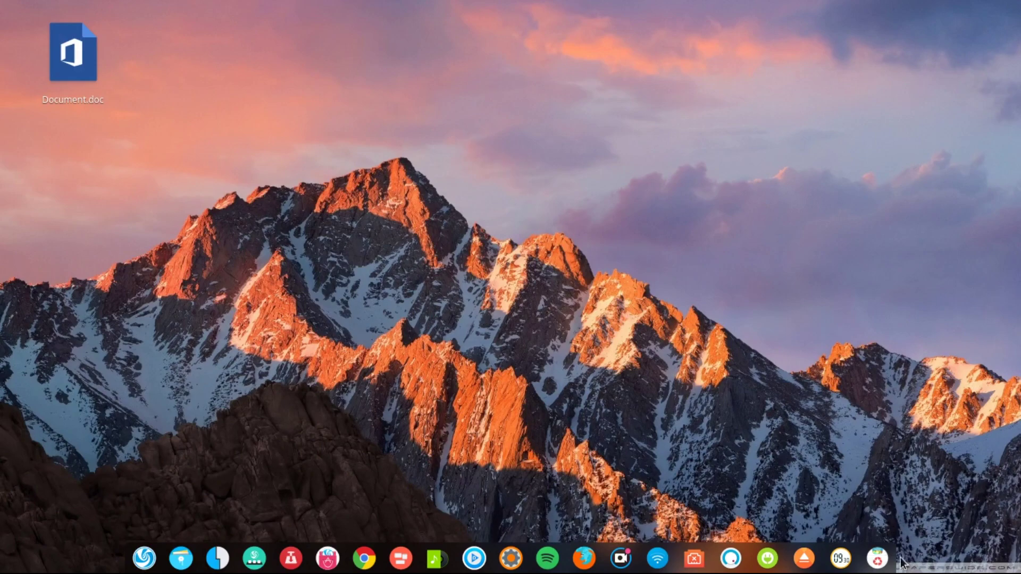
# - Check the Power Management settings in Control Center, with Power Saving Mode on, then dismiss the panel
pyautogui.moveTo(1016, 570)
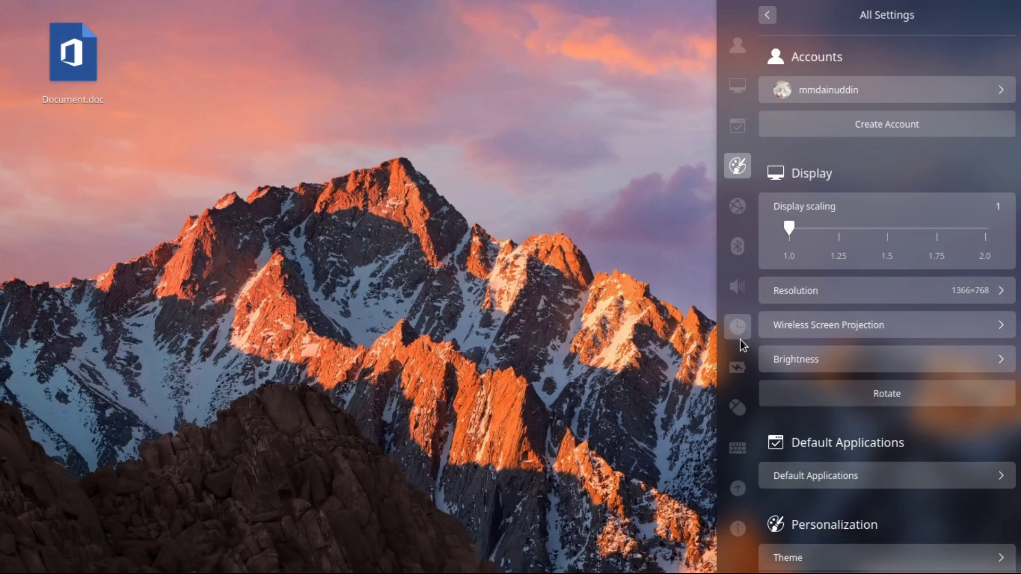
pyautogui.click(742, 360)
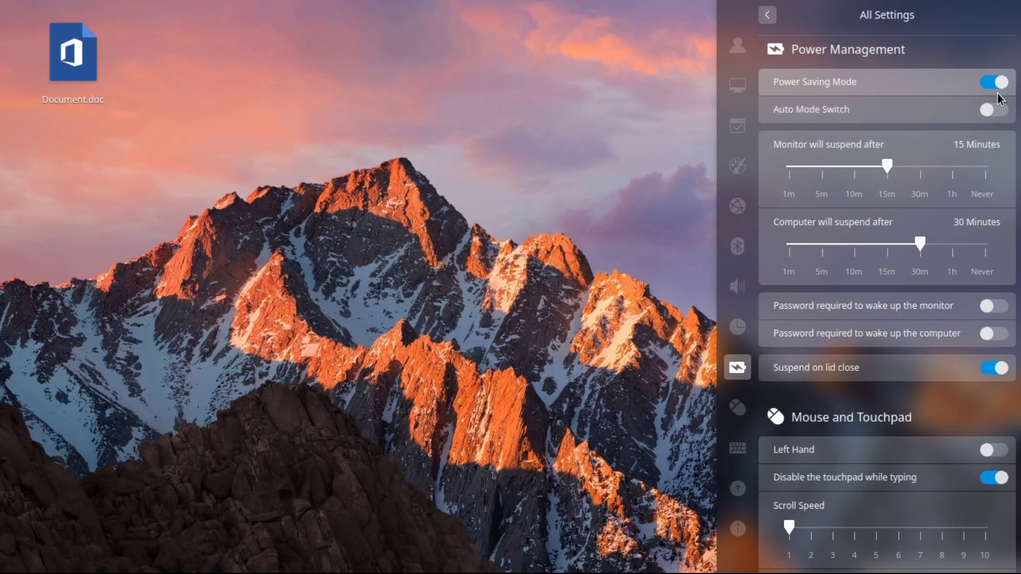
pyautogui.click(515, 224)
# - Launch Deepin Graphics Driver Manager by searching 'dri', then search 'steam' and return to it
pyautogui.press('super')
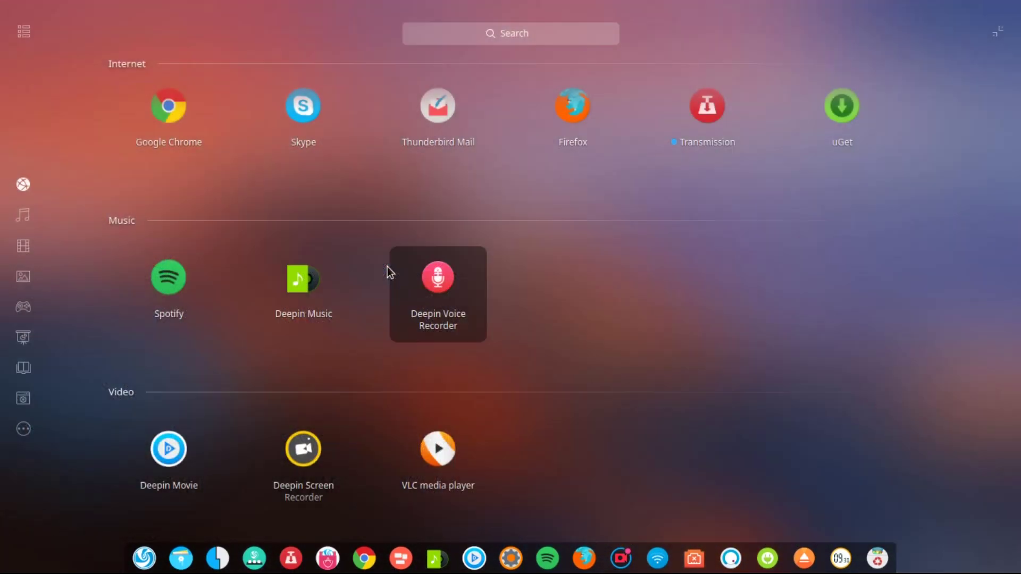
pyautogui.write('dri')
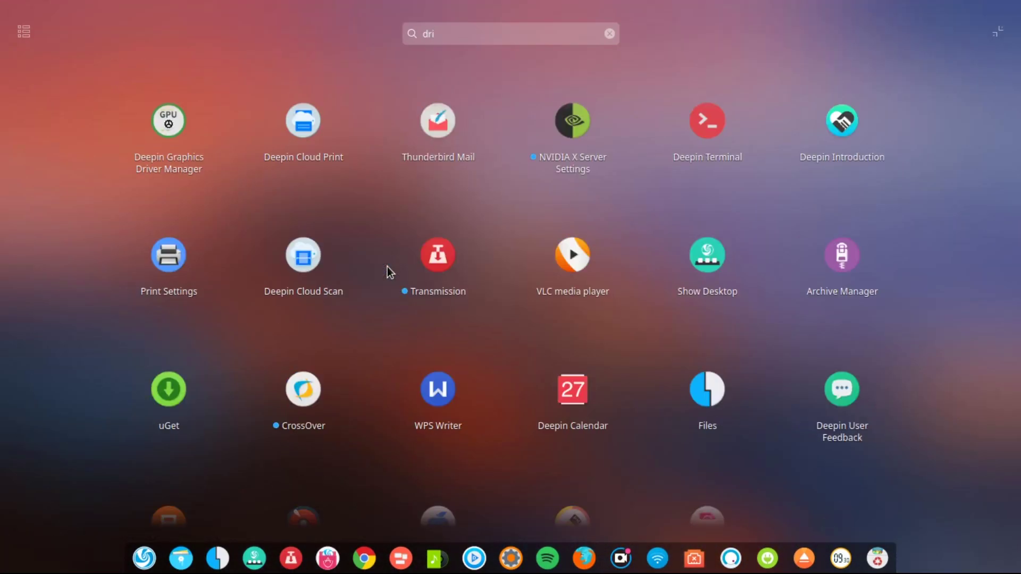
pyautogui.click(191, 134)
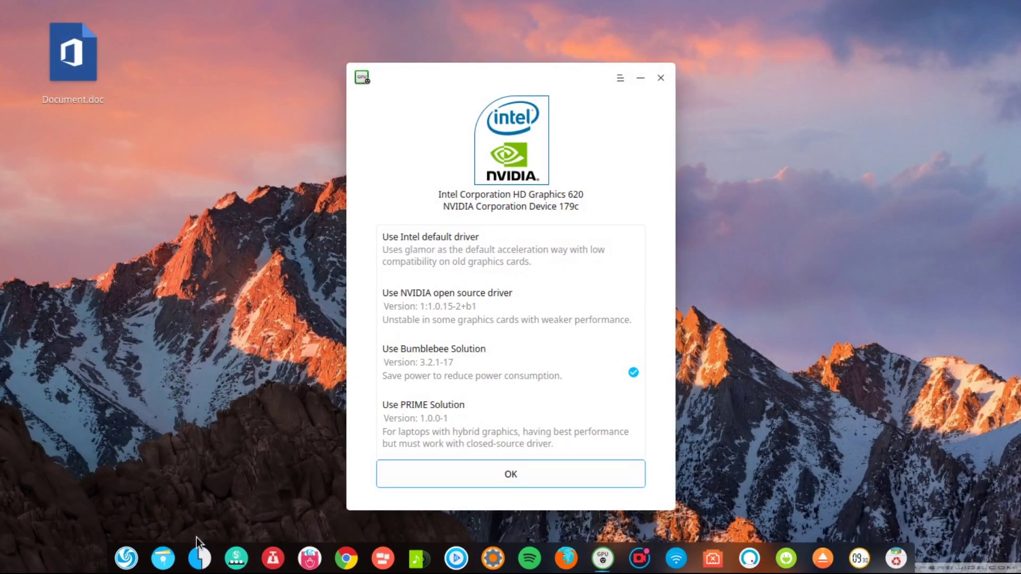
pyautogui.press('super')
pyautogui.write('ste')
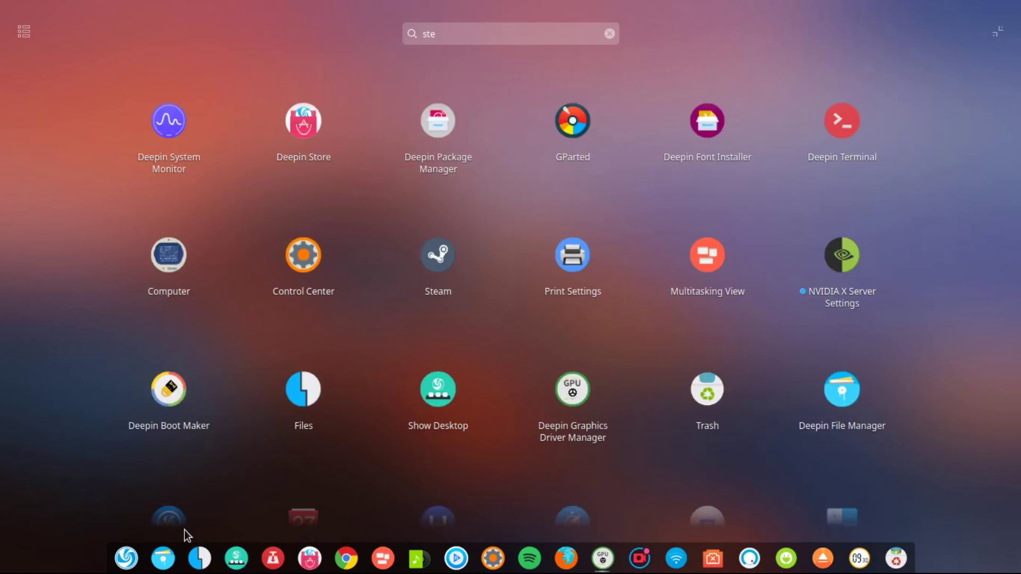
pyautogui.write('am')
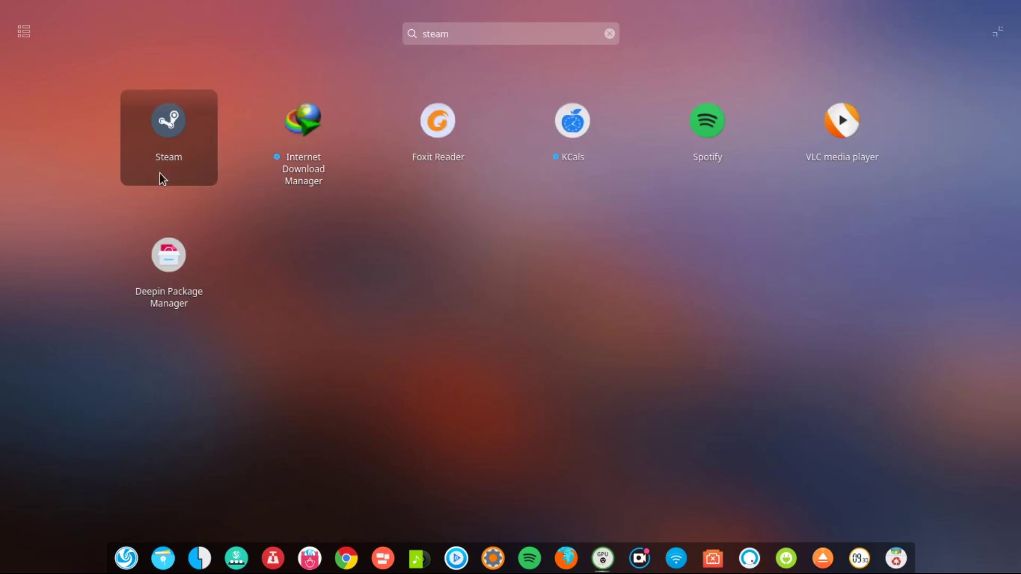
pyautogui.click(130, 333)
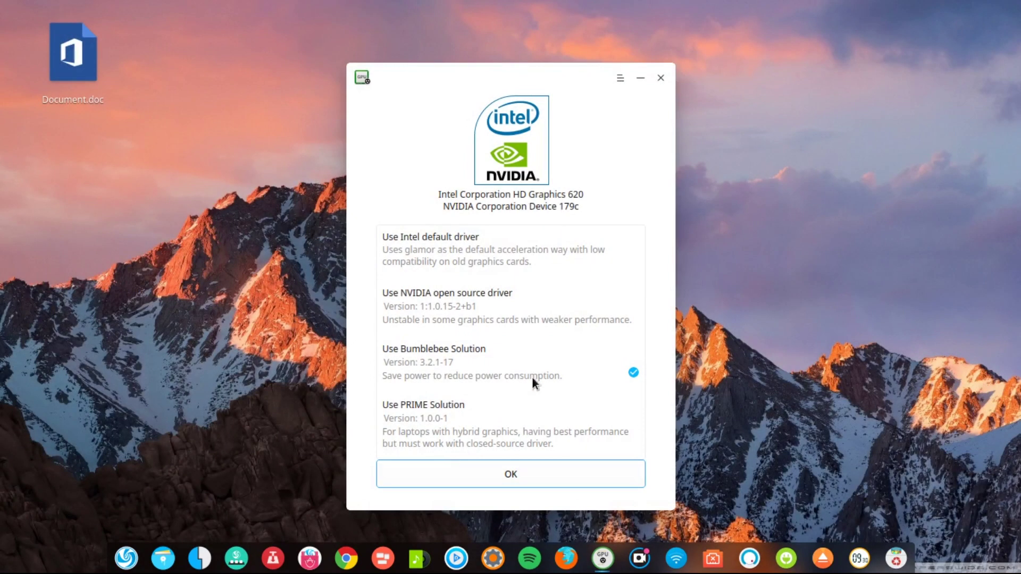
# - Choose Use PRIME Solution, then switch to it and authenticate with the admin password
pyautogui.click(533, 412)
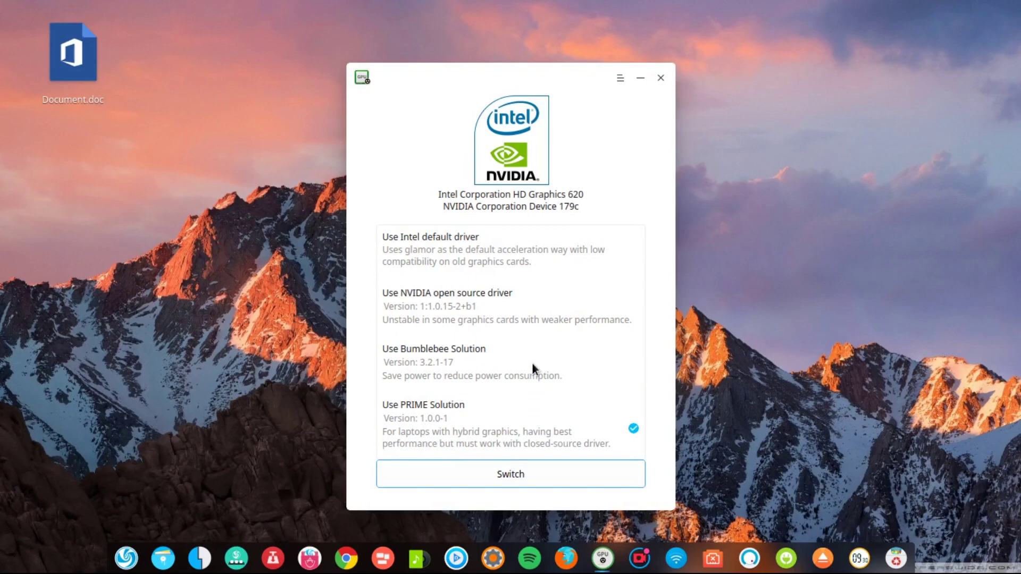
pyautogui.click(532, 368)
pyautogui.click(527, 424)
pyautogui.click(527, 366)
pyautogui.click(524, 414)
pyautogui.click(516, 473)
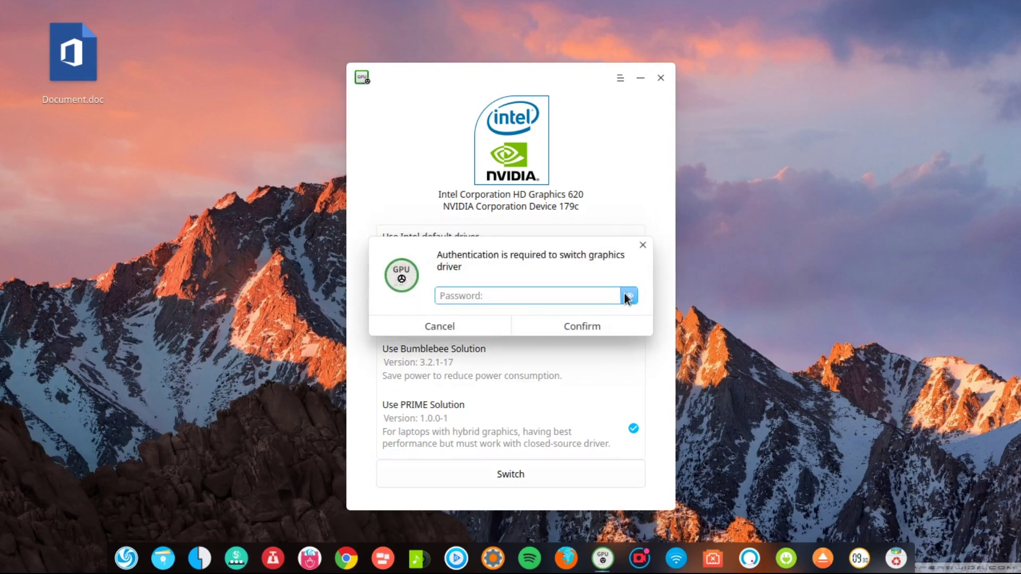
pyautogui.write('*********')
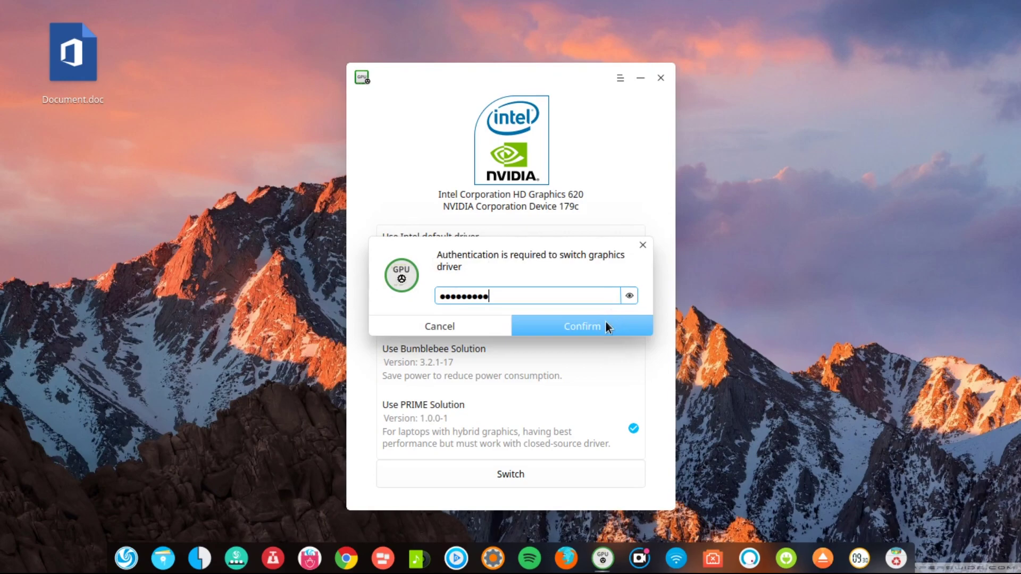
pyautogui.click(606, 322)
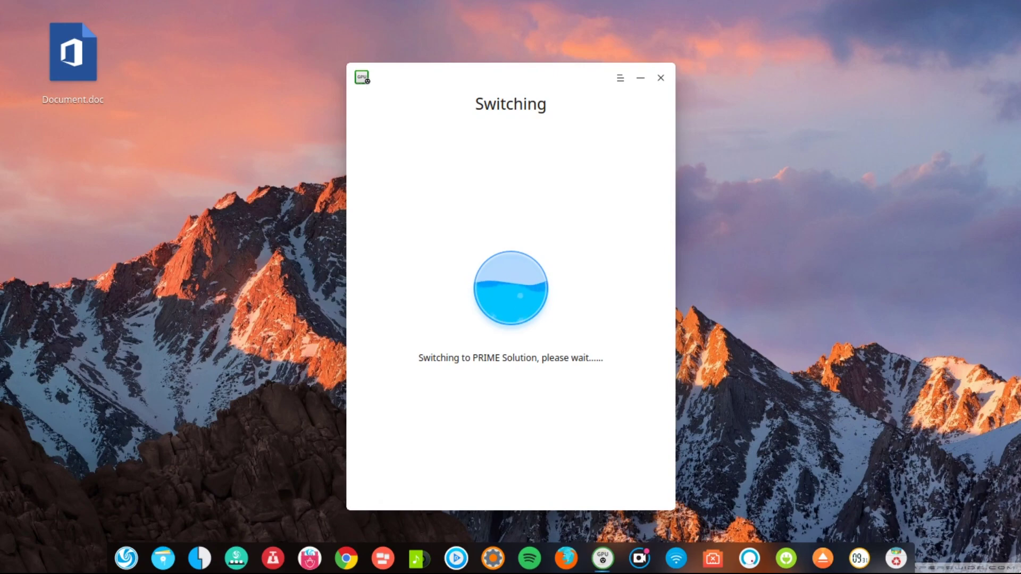
# - Open the Switch Mirror list under Update > Update Settings in Control Center
pyautogui.moveTo(1020, 0)
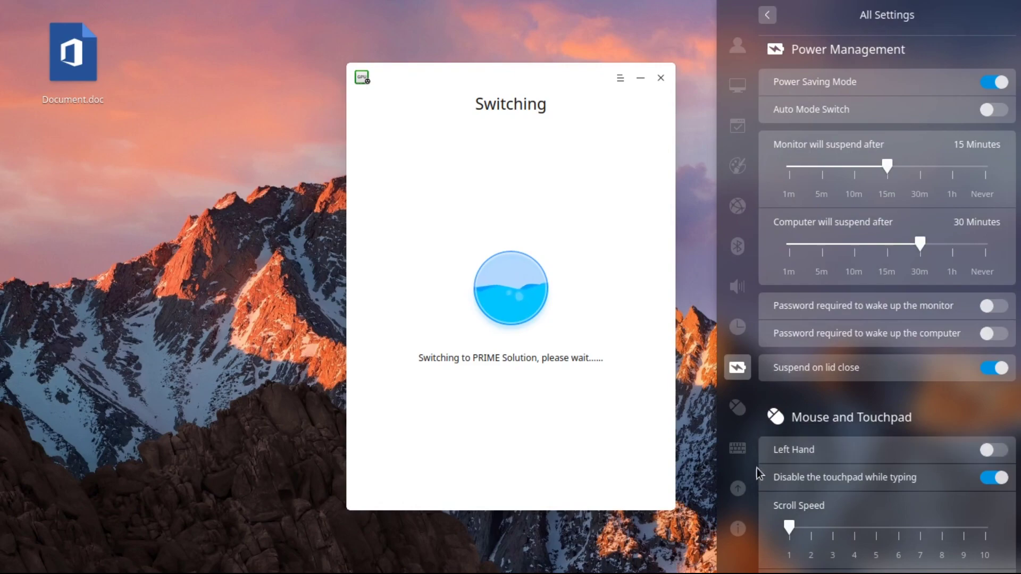
pyautogui.click(743, 496)
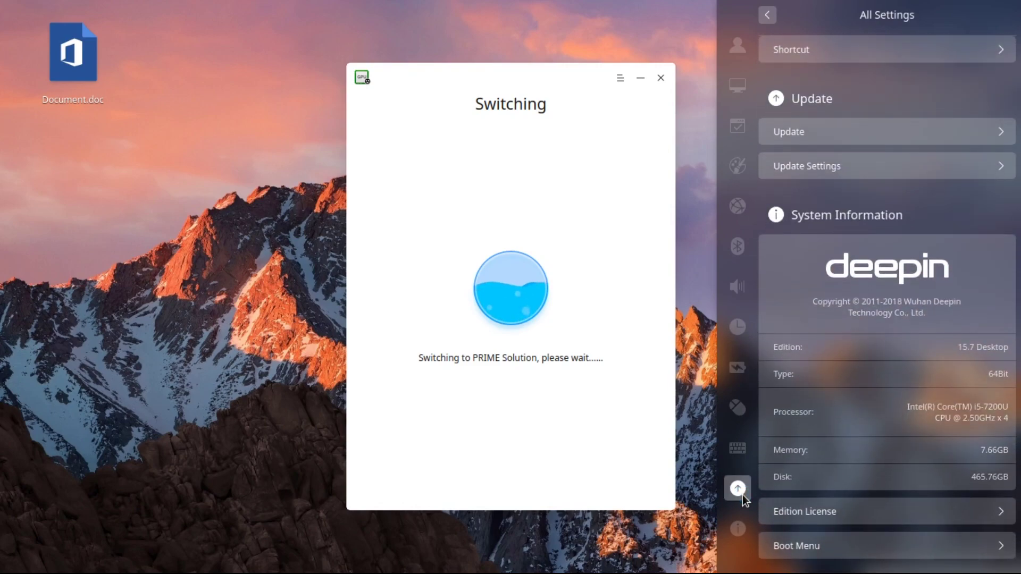
pyautogui.click(822, 166)
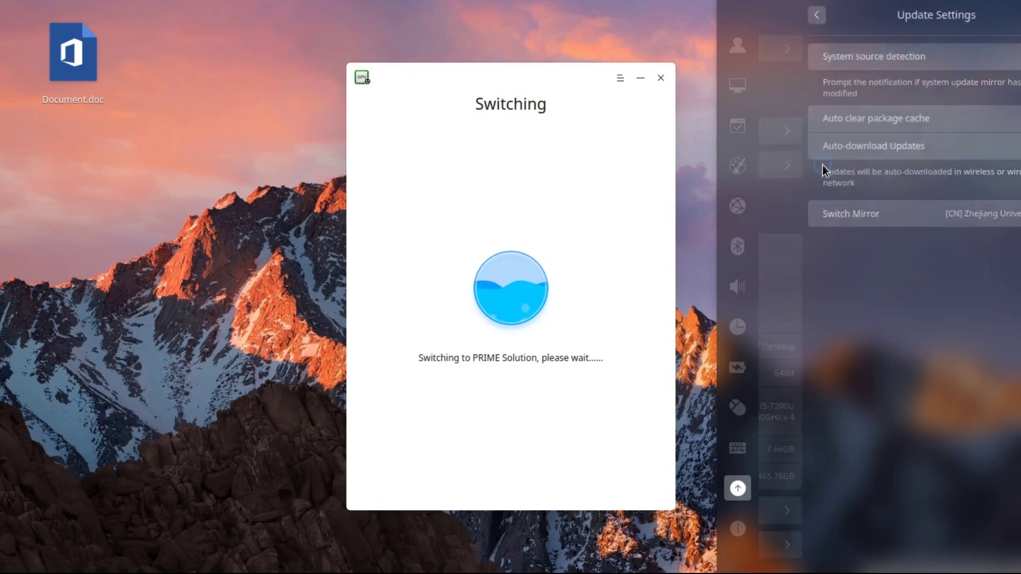
pyautogui.click(822, 203)
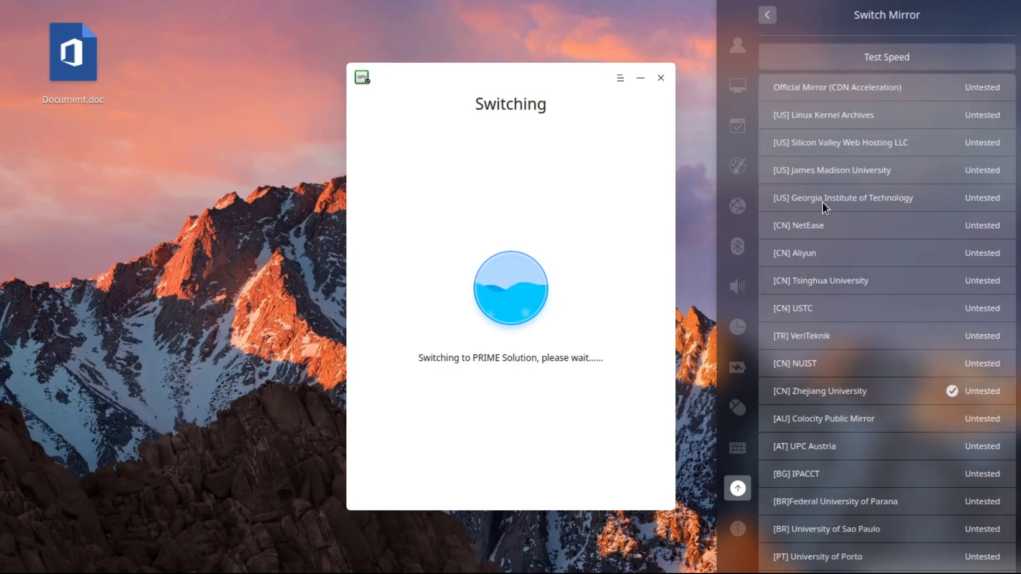
pyautogui.scroll(-5, 823, 203)
pyautogui.scroll(5, 823, 202)
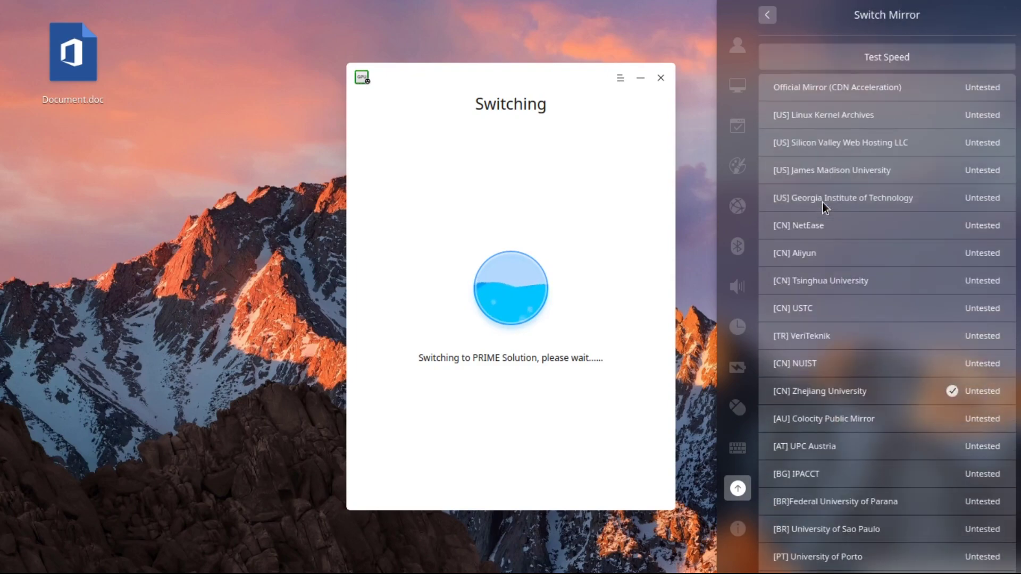
# - Speed-test every mirror and choose [SG]0x.sg as the update mirror
pyautogui.click(838, 62)
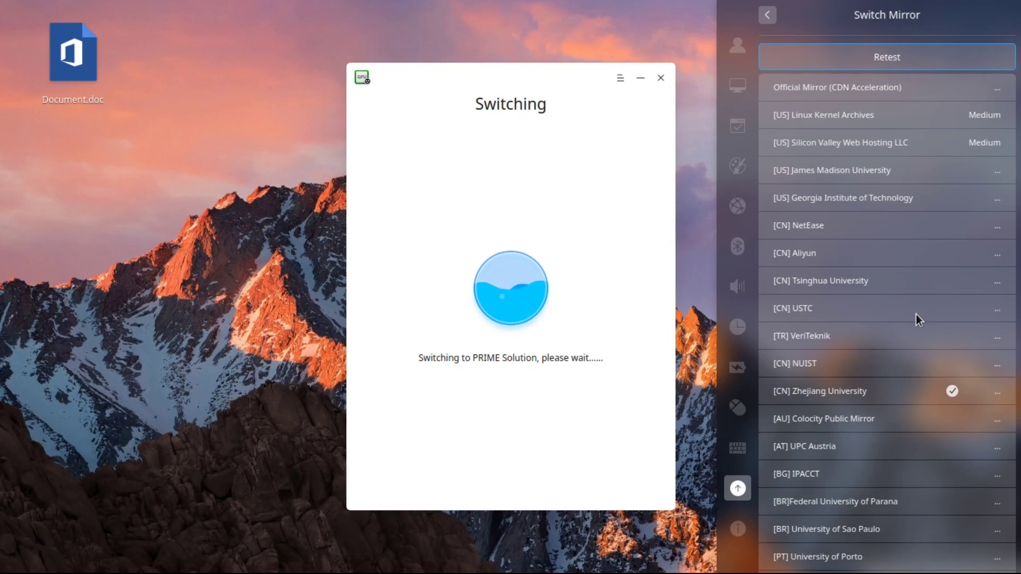
pyautogui.scroll(-8, 916, 314)
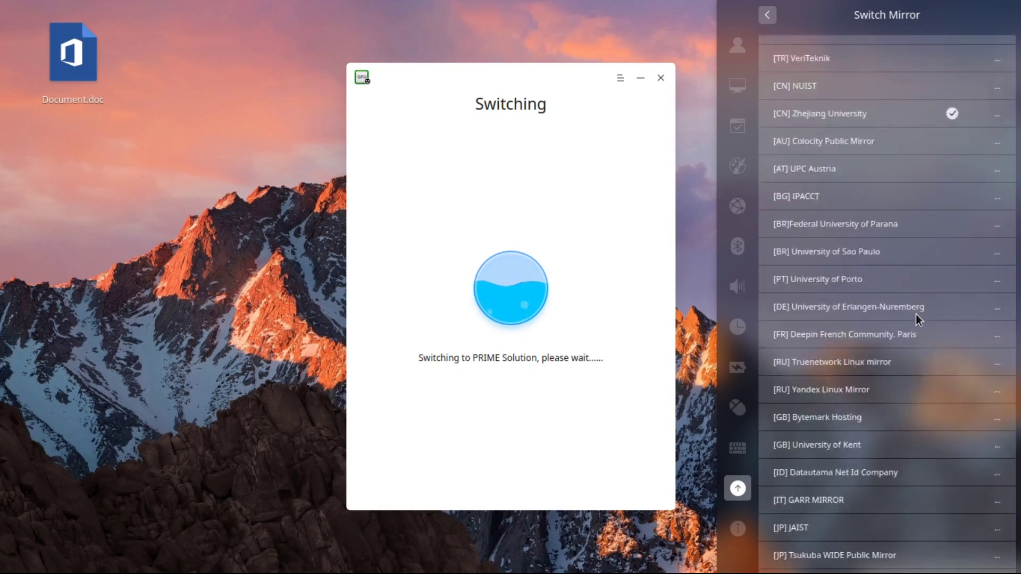
pyautogui.scroll(-2, 916, 314)
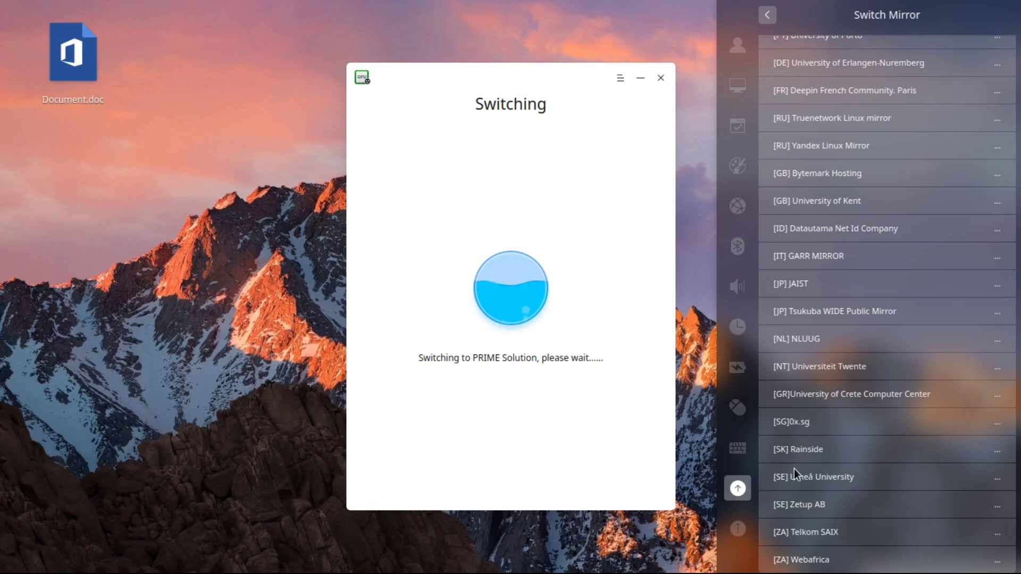
pyautogui.click(788, 425)
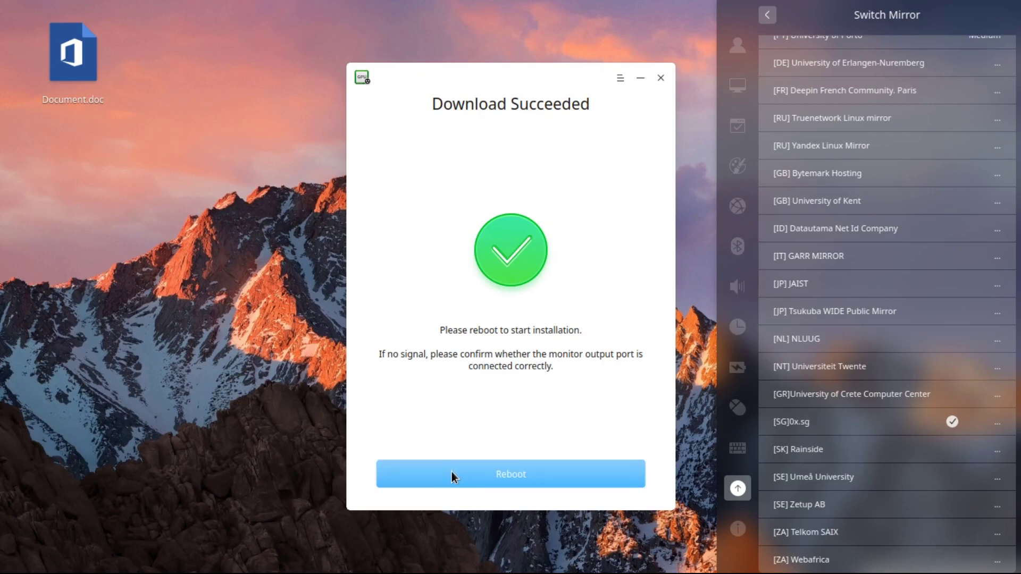
# - Dismiss the Control Center mirror panel by clicking the desktop
pyautogui.click(520, 357)
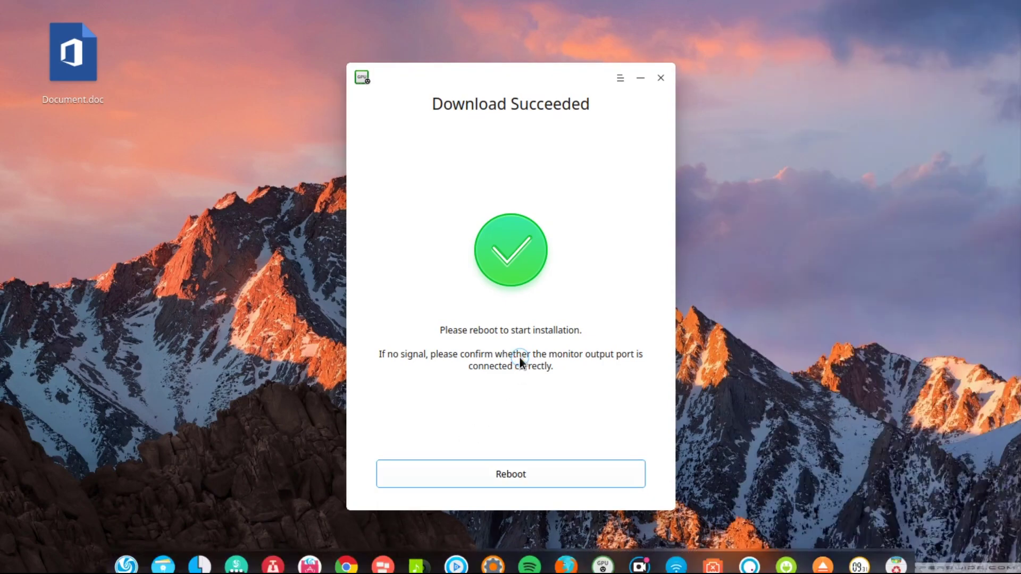